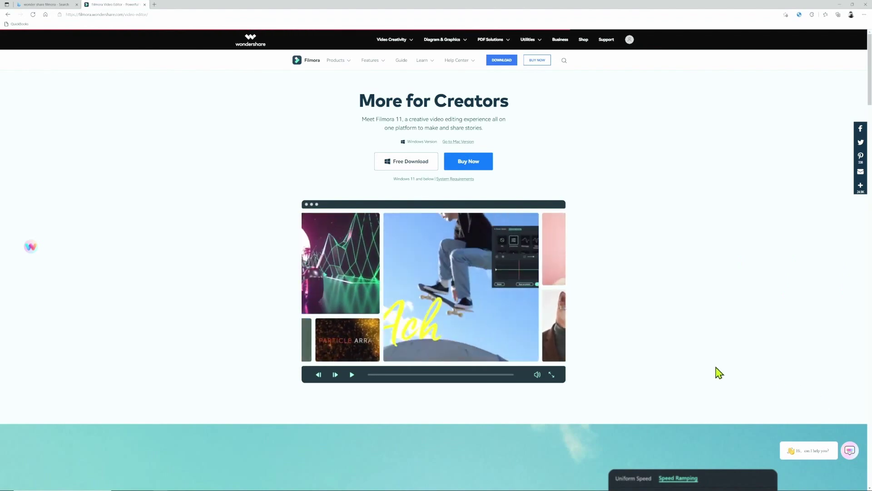
- Go to the Filmora Buy Now page comparing the annual and perpetual plans
{"action": "left_click", "coordinate": [461, 163]}
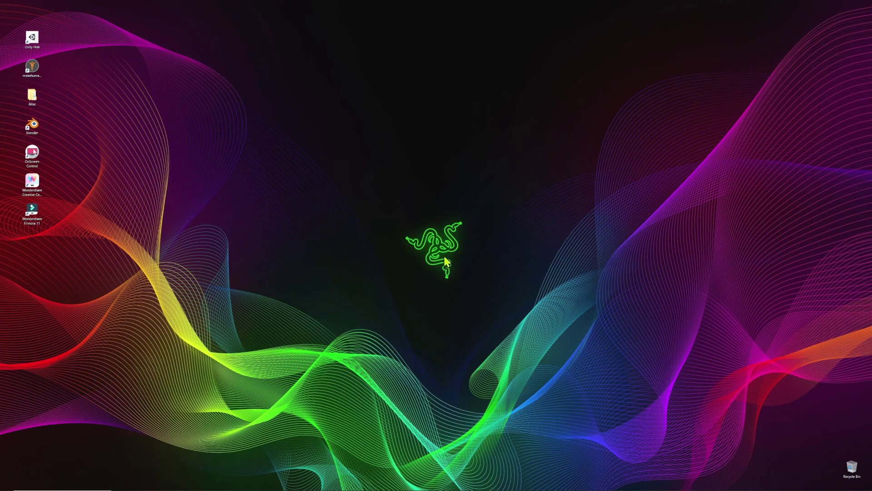
- Launch Wondershare Filmora 11 from its desktop shortcut and open the aspect ratio list
{"action": "double_click", "coordinate": [34, 211]}
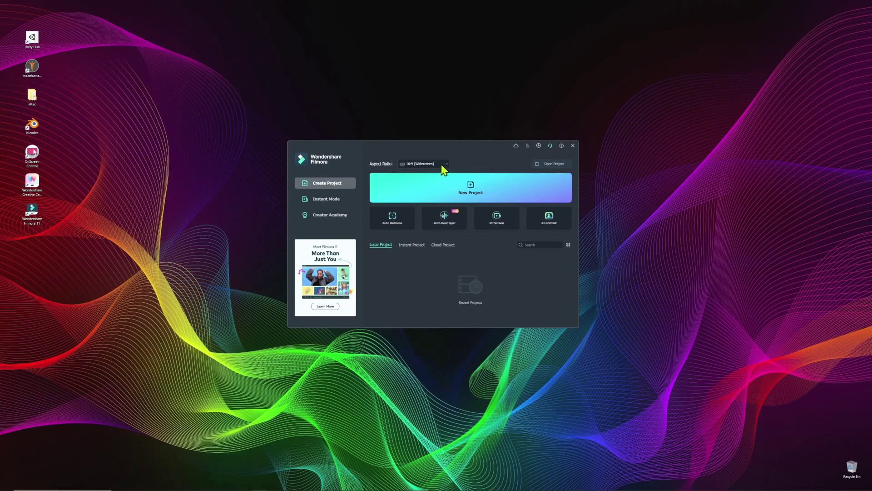
{"action": "left_click", "coordinate": [441, 164]}
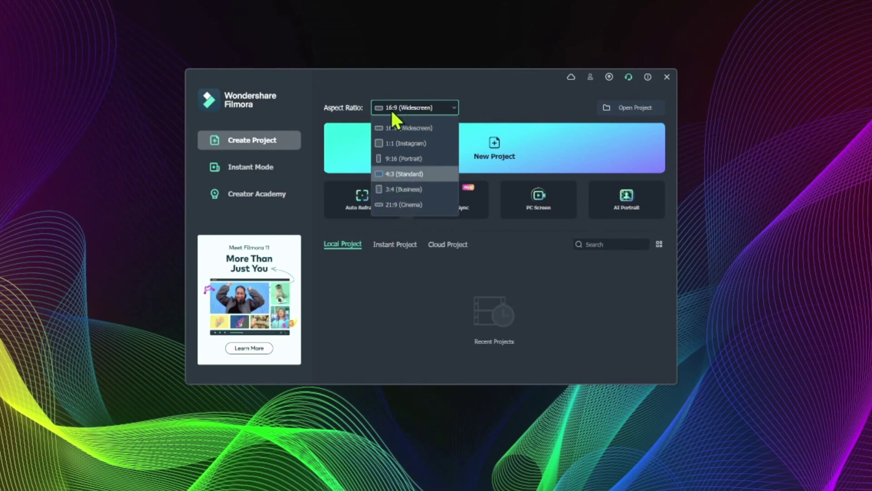
- Keep the 16:9 (Widescreen) aspect ratio and create a new empty project
{"action": "left_click", "coordinate": [408, 108]}
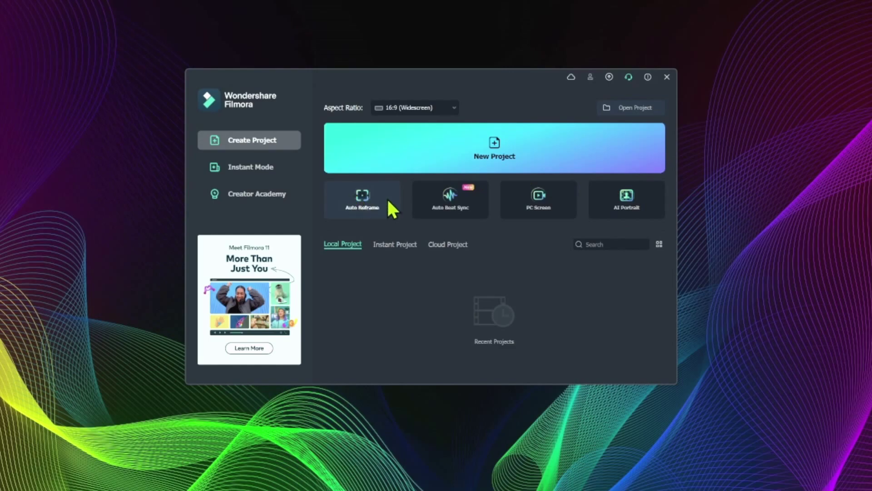
{"action": "left_click", "coordinate": [472, 169]}
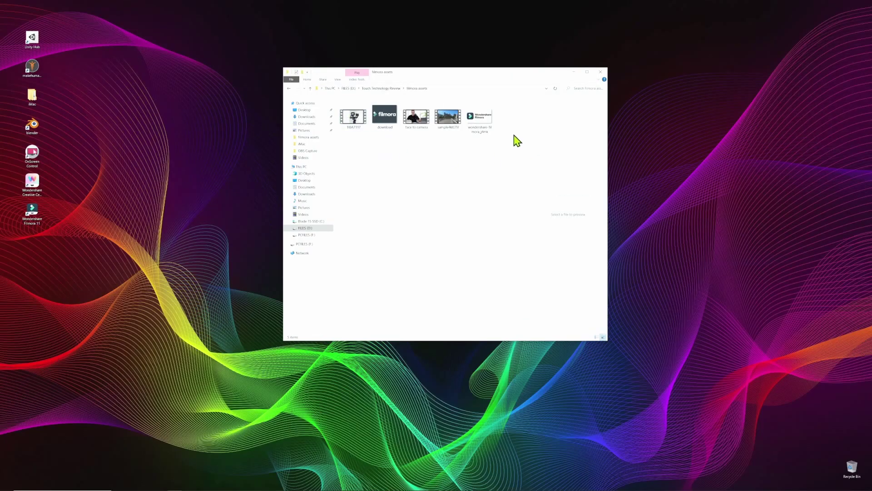
- Select all five media files in the filmora assets folder with a drag rectangle
{"action": "left_click_drag", "start_coordinate": [514, 130], "coordinate": [337, 112]}
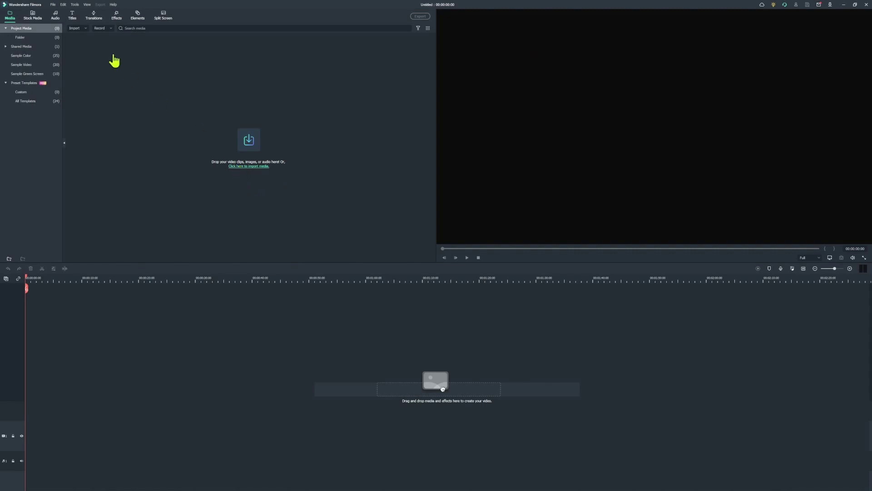
- Import all five files from the filmora assets folder into the media library
{"action": "left_click", "coordinate": [53, 5]}
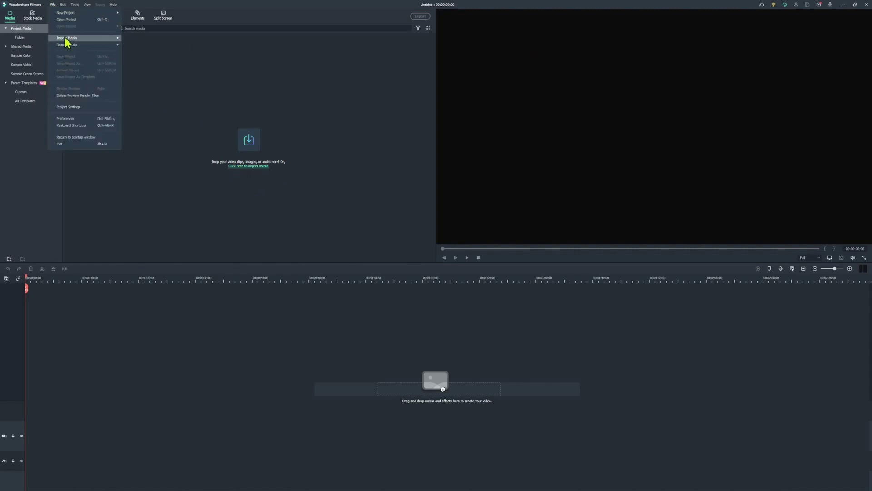
{"action": "mouse_move", "coordinate": [67, 43]}
{"action": "key", "text": "ctrl+i"}
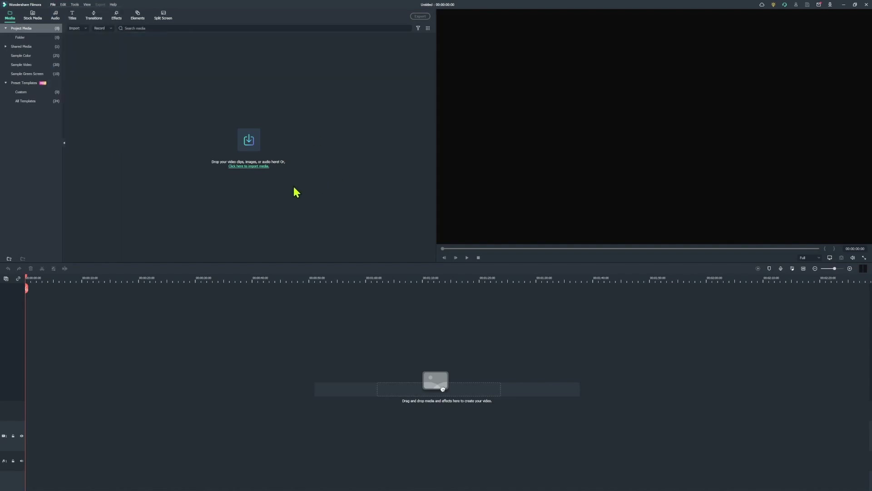
{"action": "key", "text": "ctrl+a"}
{"action": "left_click_drag", "start_coordinate": [523, 162], "coordinate": [354, 148]}
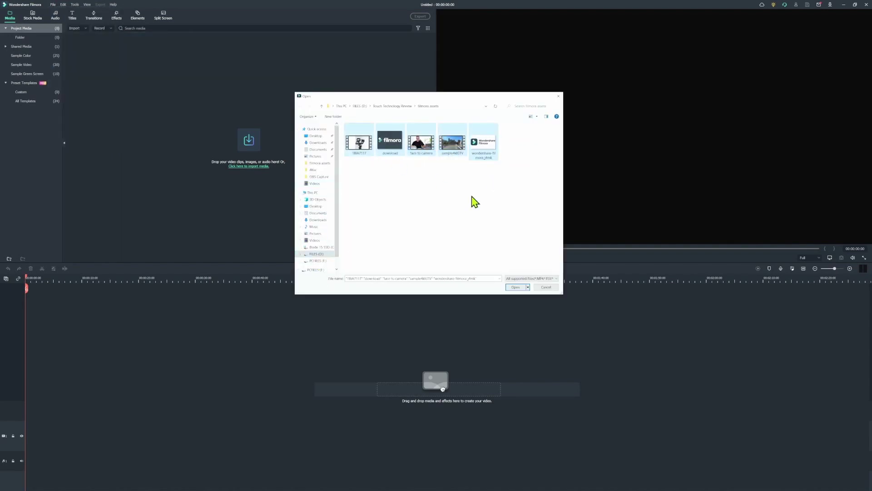
{"action": "left_click", "coordinate": [516, 287]}
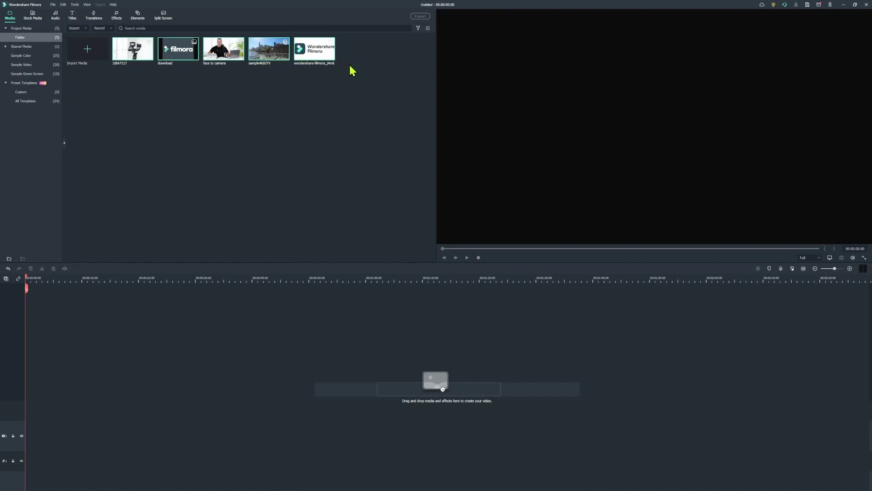
- Cancel a second import dialog and start dragging the face to camera clip toward the timeline
{"action": "left_click", "coordinate": [89, 54]}
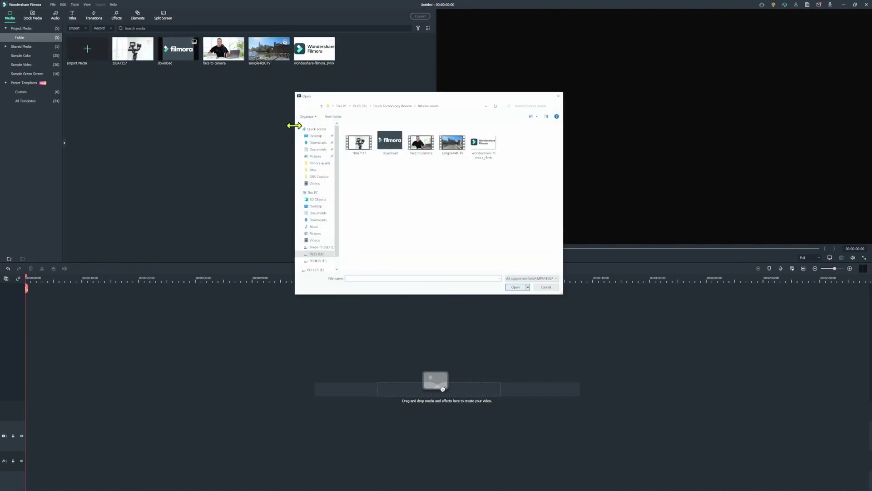
{"action": "left_click", "coordinate": [547, 288]}
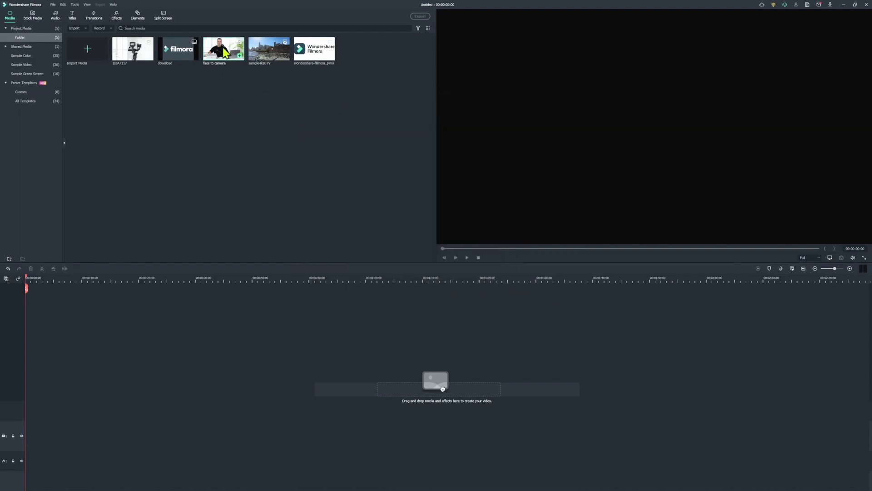
{"action": "left_click_drag", "start_coordinate": [225, 52], "coordinate": [320, 352]}
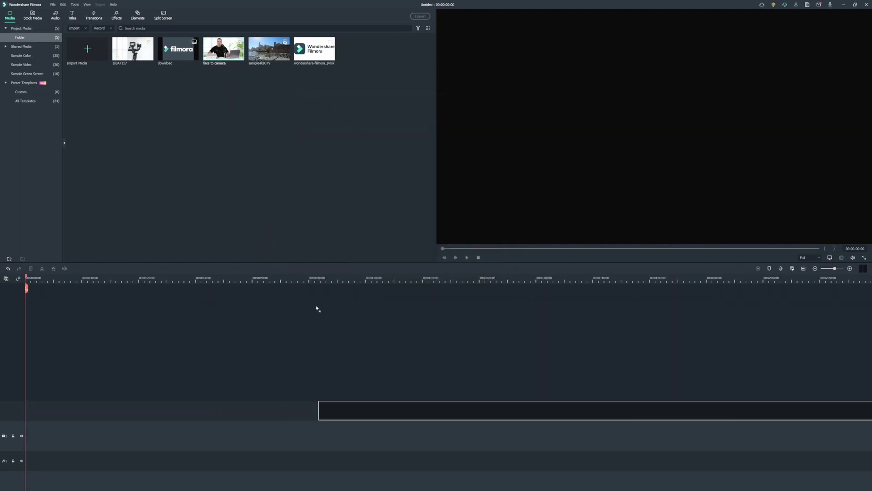
- Drop the face to camera clip on the video track, keeping 1920 x 1080 25fps settings
{"action": "left_click_drag", "start_coordinate": [318, 309], "coordinate": [26, 332]}
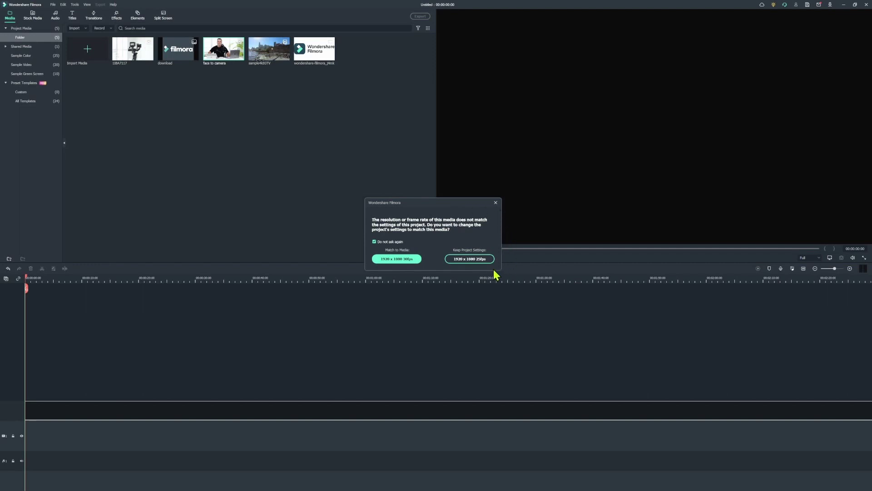
{"action": "left_click", "coordinate": [475, 260]}
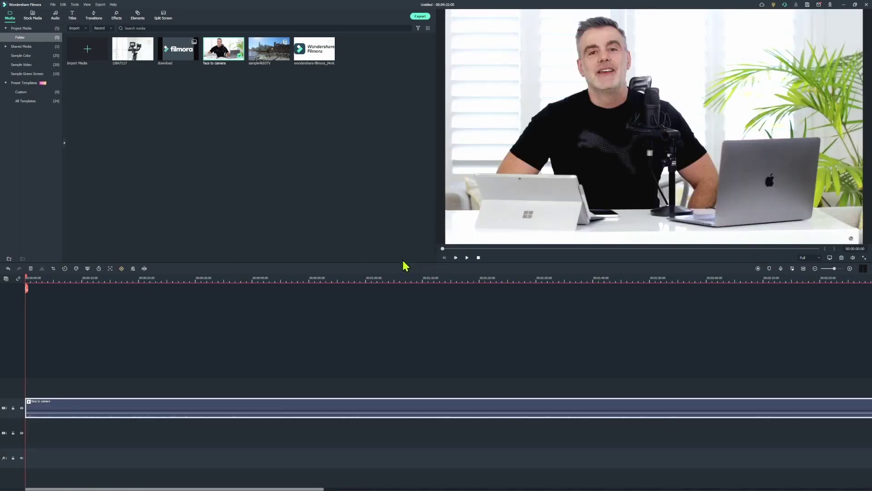
{"action": "left_click", "coordinate": [101, 279]}
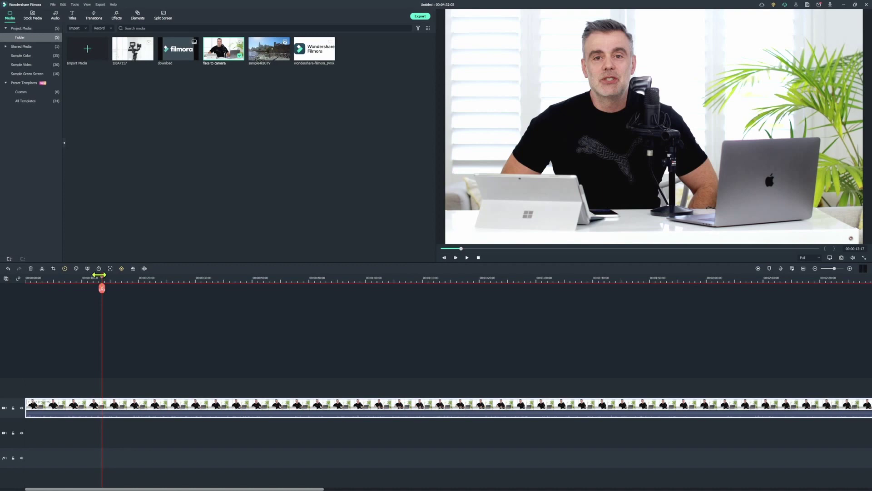
{"action": "left_click", "coordinate": [105, 278]}
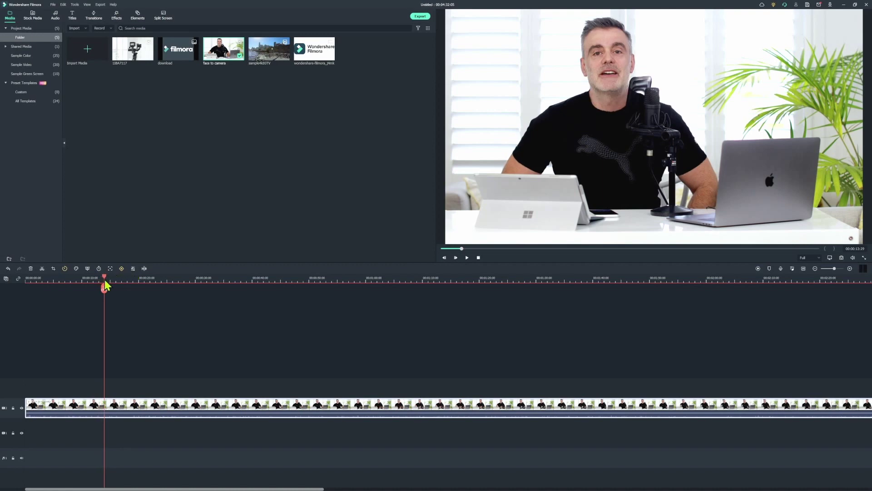
{"action": "left_click_drag", "start_coordinate": [106, 284], "coordinate": [159, 284]}
{"action": "left_click", "coordinate": [478, 258]}
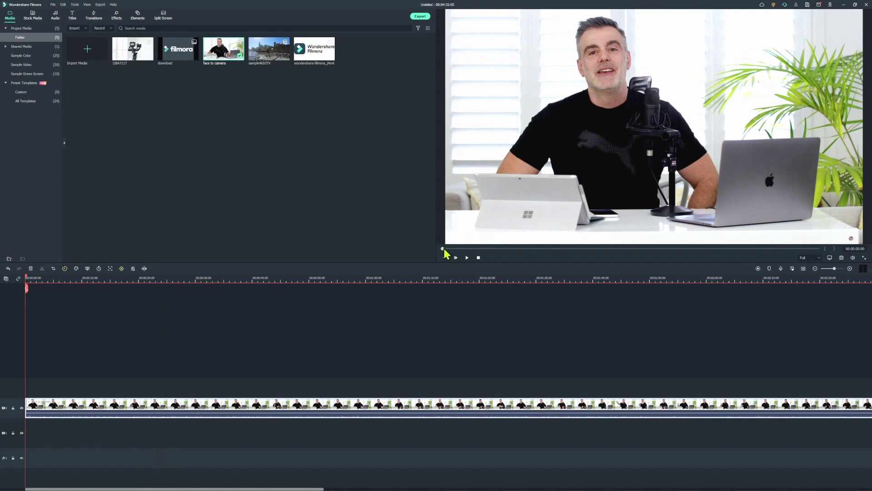
{"action": "left_click_drag", "start_coordinate": [445, 250], "coordinate": [432, 273]}
{"action": "left_click_drag", "start_coordinate": [27, 282], "coordinate": [310, 295]}
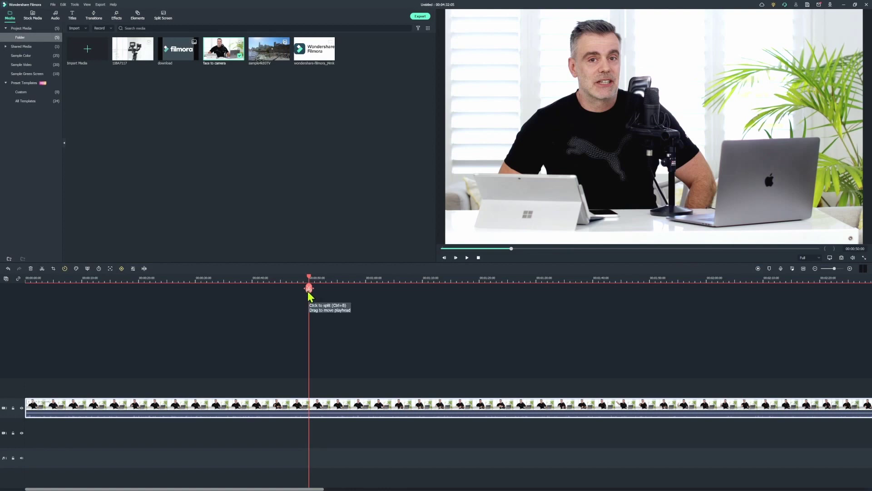
- Split the face to camera clip at 0:50 and 1:12:08 and delete the middle section
{"action": "left_click", "coordinate": [309, 291]}
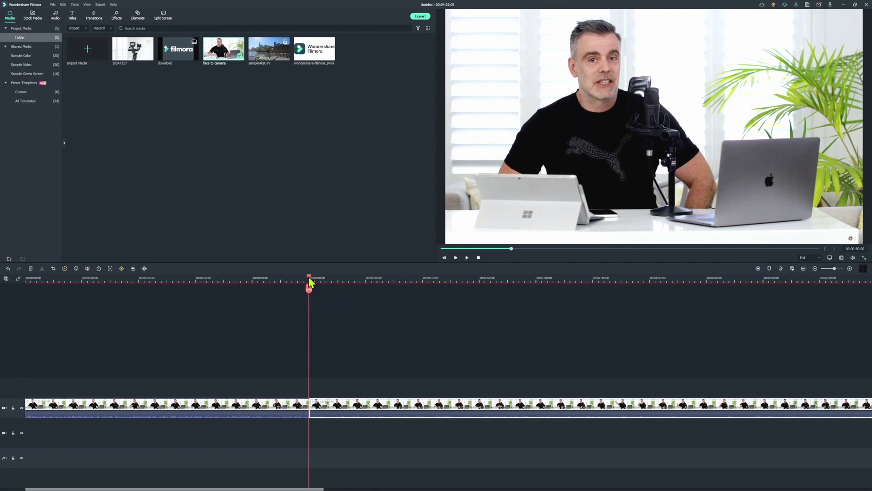
{"action": "left_click", "coordinate": [312, 280]}
{"action": "left_click_drag", "start_coordinate": [312, 281], "coordinate": [436, 302]}
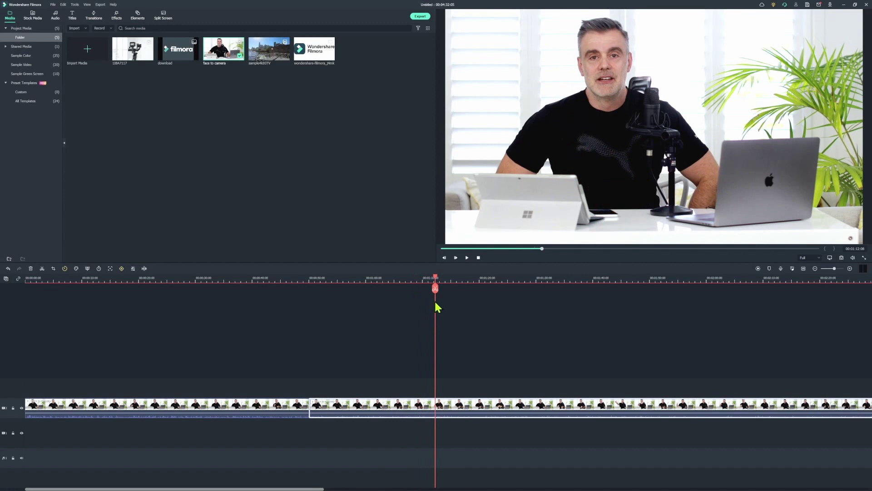
{"action": "left_click", "coordinate": [435, 290]}
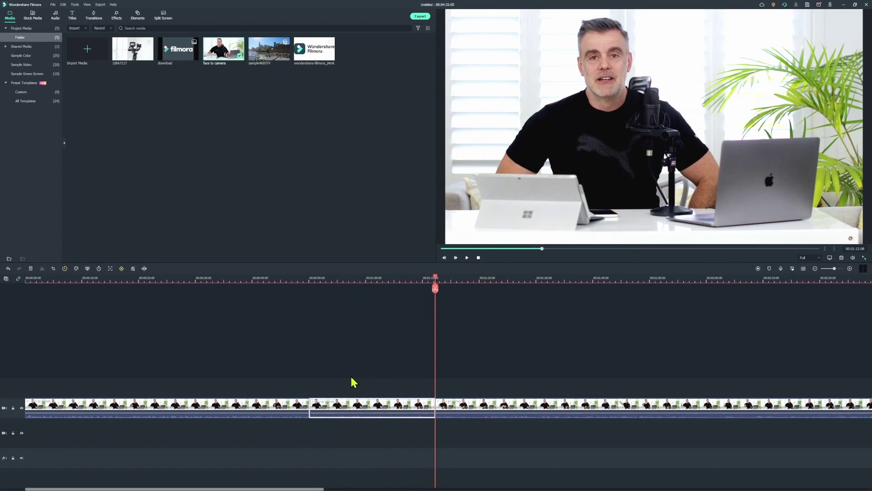
{"action": "key", "text": "Delete"}
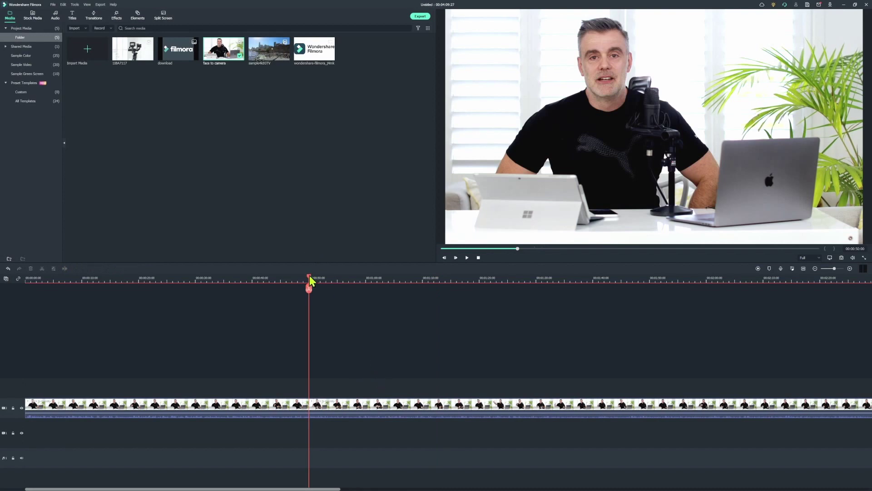
{"action": "left_click_drag", "start_coordinate": [312, 284], "coordinate": [309, 321]}
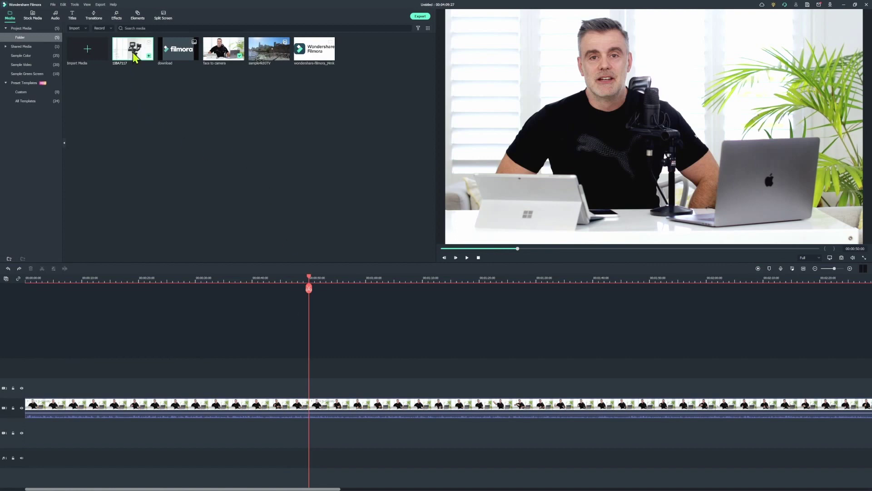
- Mark an out point on the 11BA7117 gimbal clip and place it on the track above the main video
{"action": "left_click_drag", "start_coordinate": [136, 54], "coordinate": [522, 234]}
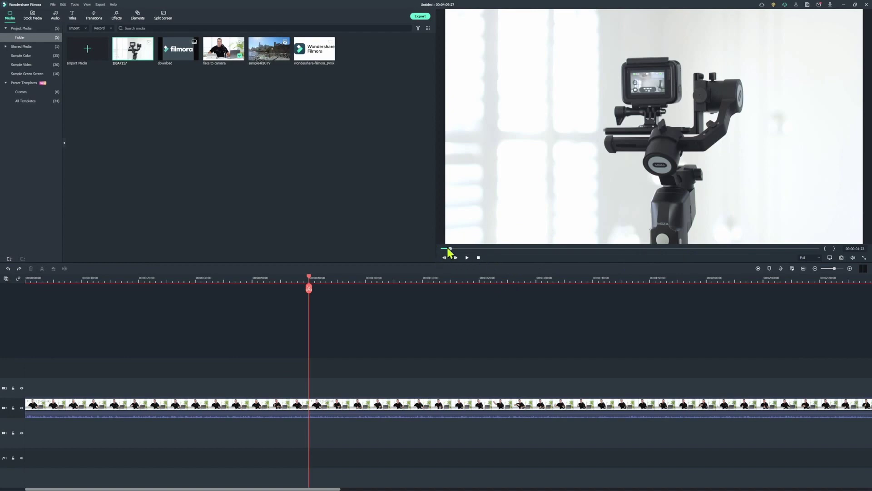
{"action": "left_click_drag", "start_coordinate": [448, 249], "coordinate": [442, 249]}
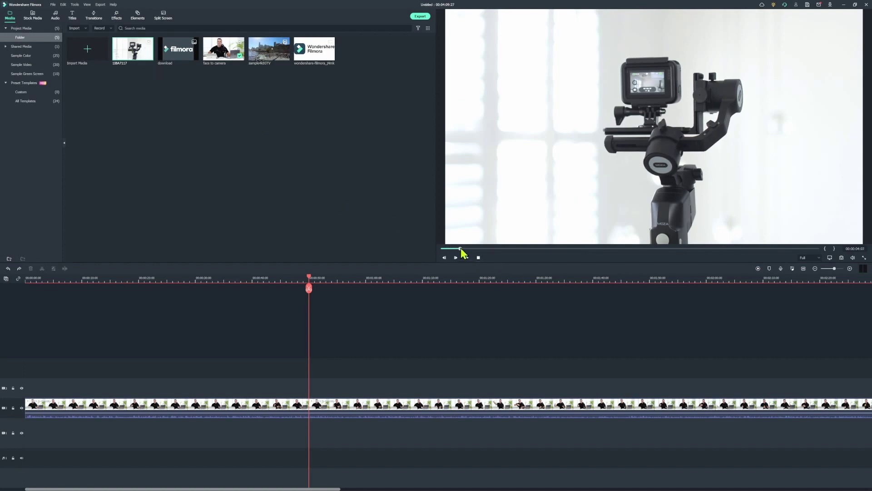
{"action": "left_click_drag", "start_coordinate": [462, 249], "coordinate": [502, 250]}
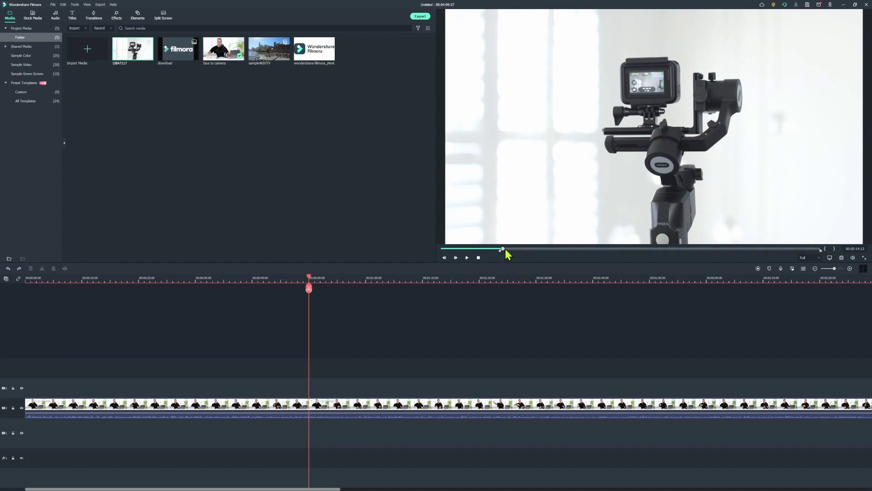
{"action": "left_click_drag", "start_coordinate": [504, 250], "coordinate": [536, 250]}
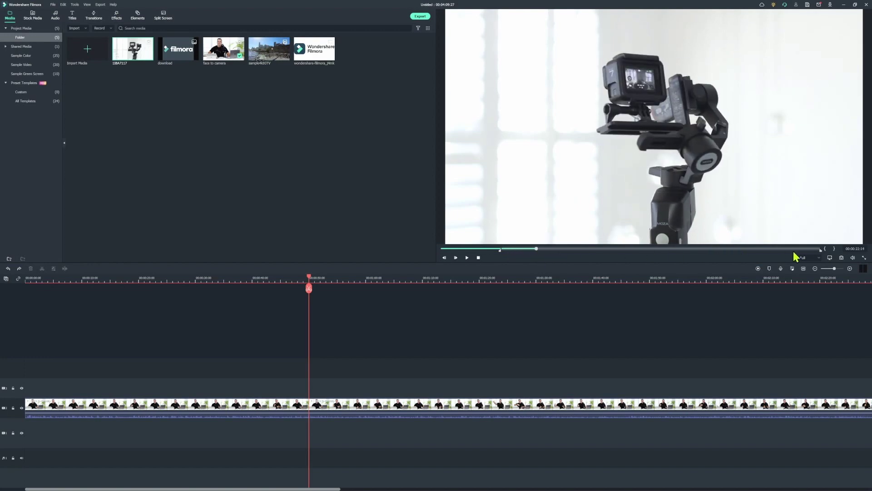
{"action": "left_click", "coordinate": [835, 249]}
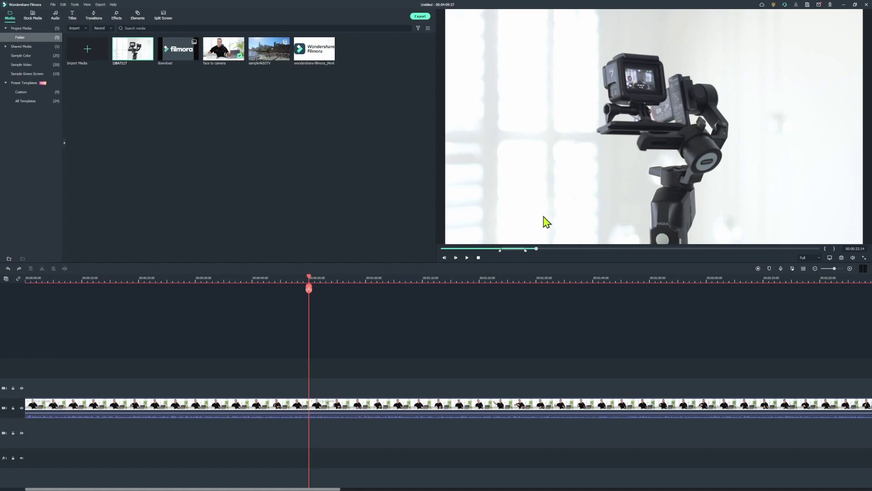
{"action": "left_click_drag", "start_coordinate": [546, 223], "coordinate": [304, 375]}
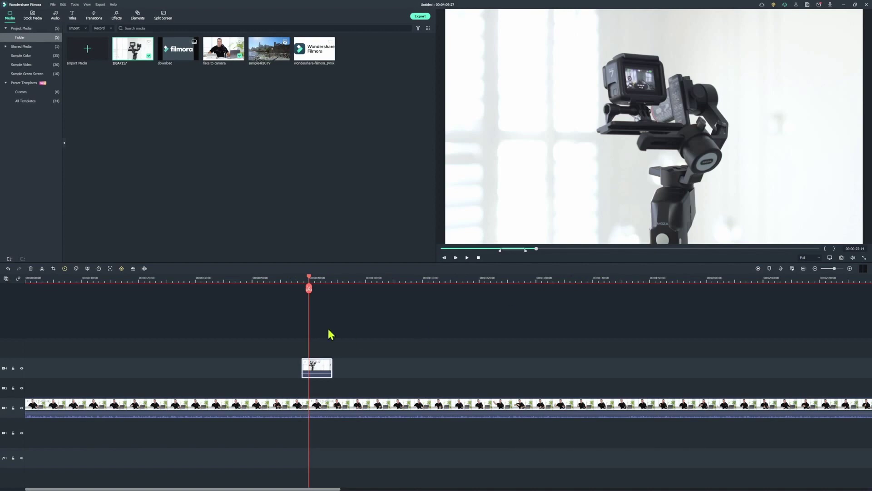
- Open a gap in the main track and drop the 1BA7117 gimbal clip between the face to camera sections
{"action": "left_click_drag", "start_coordinate": [308, 286], "coordinate": [295, 287]}
{"action": "left_click_drag", "start_coordinate": [314, 372], "coordinate": [324, 373]}
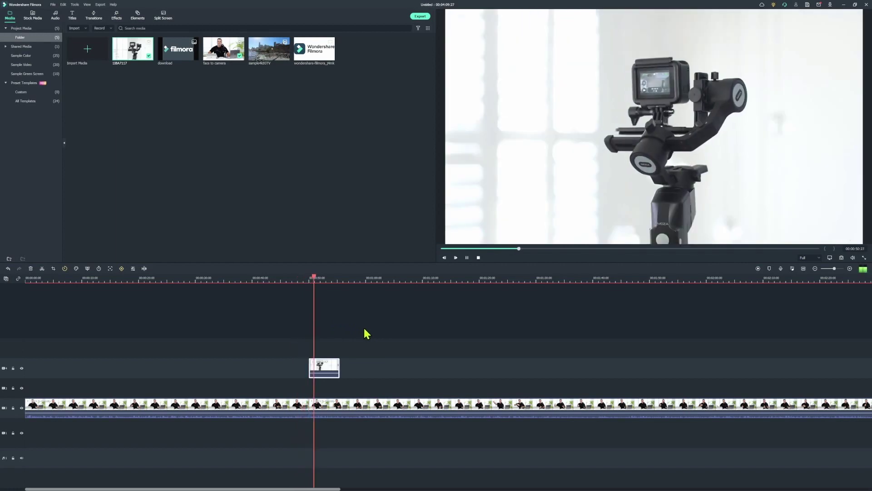
{"action": "left_click", "coordinate": [338, 277]}
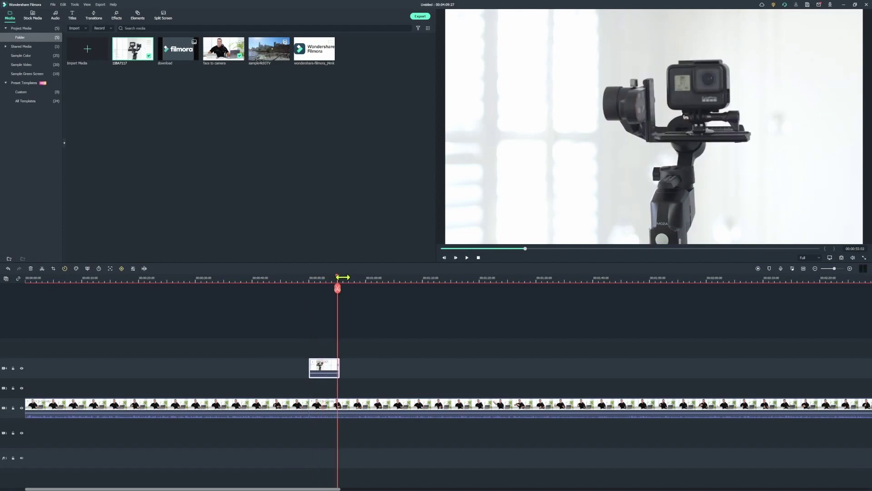
{"action": "left_click_drag", "start_coordinate": [341, 276], "coordinate": [294, 290]}
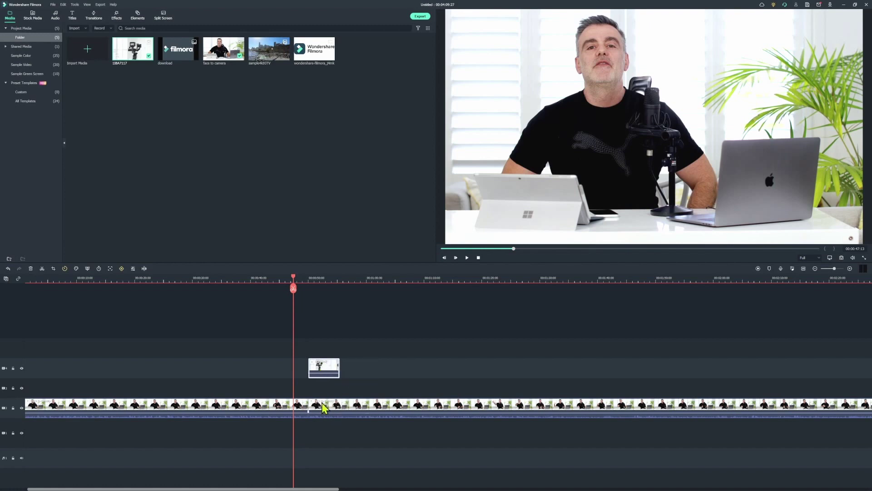
{"action": "left_click_drag", "start_coordinate": [317, 409], "coordinate": [354, 403]}
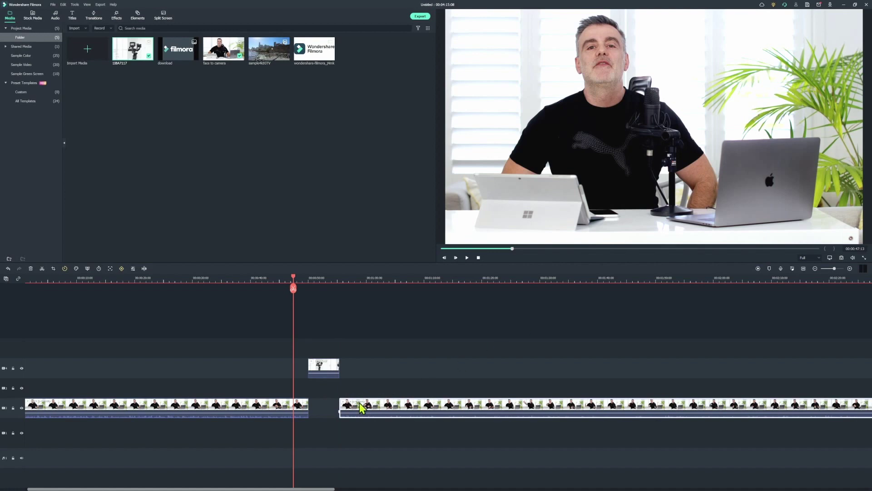
{"action": "left_click_drag", "start_coordinate": [330, 370], "coordinate": [325, 416]}
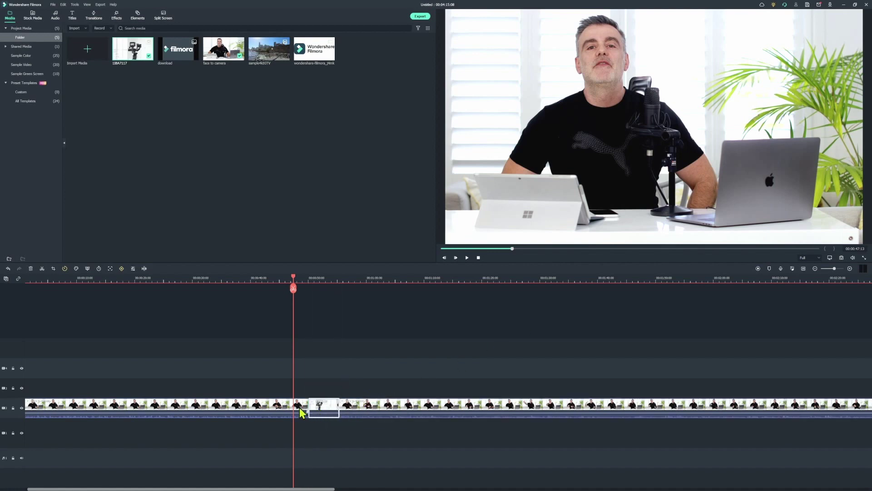
{"action": "scroll", "coordinate": [295, 284], "scroll_direction": "up", "scroll_amount": 3}
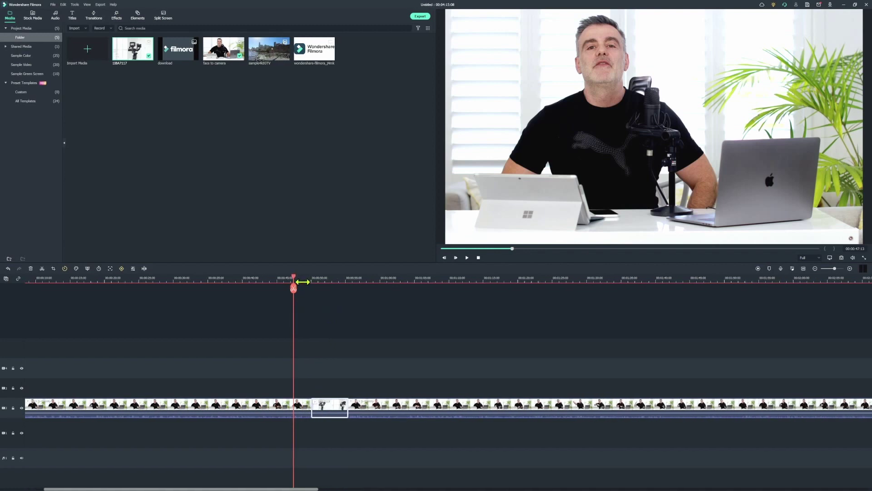
{"action": "scroll", "coordinate": [295, 284], "scroll_direction": "up", "scroll_amount": 2}
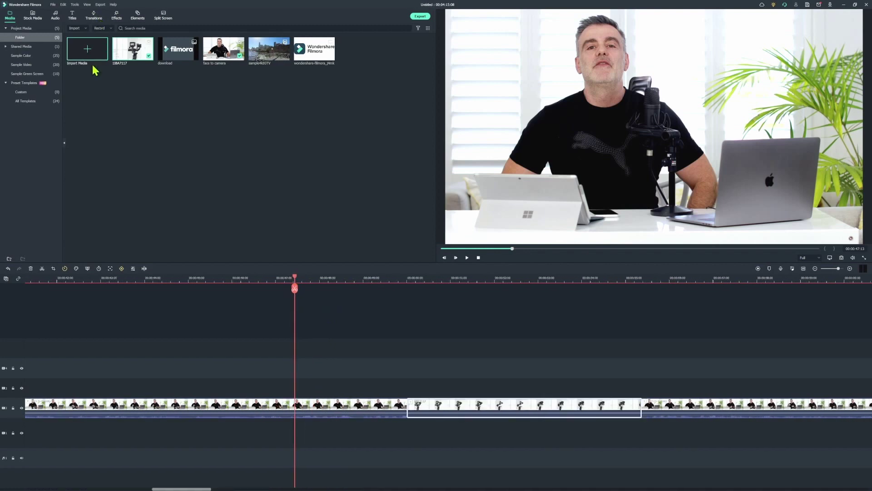
- Browse the Recommended transition thumbnails in the Transitions library
{"action": "left_click", "coordinate": [95, 18]}
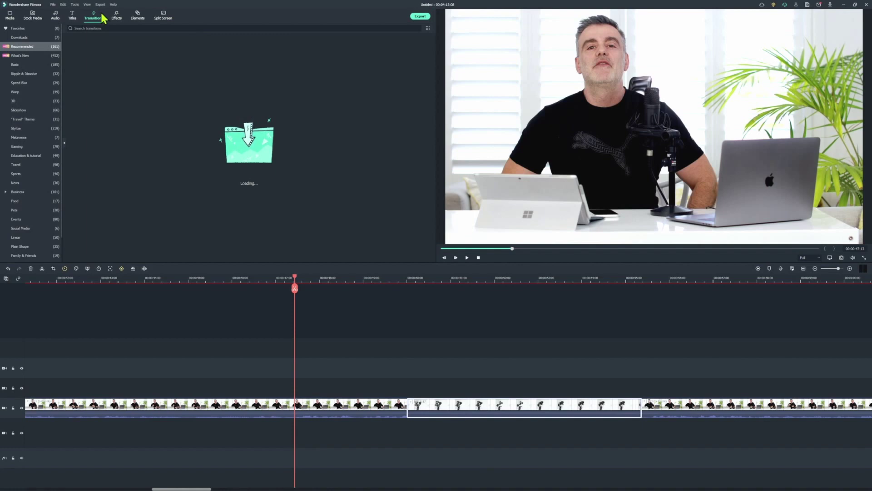
{"action": "scroll", "coordinate": [293, 141], "scroll_direction": "down", "scroll_amount": 1}
{"action": "scroll", "coordinate": [293, 139], "scroll_direction": "down", "scroll_amount": 5}
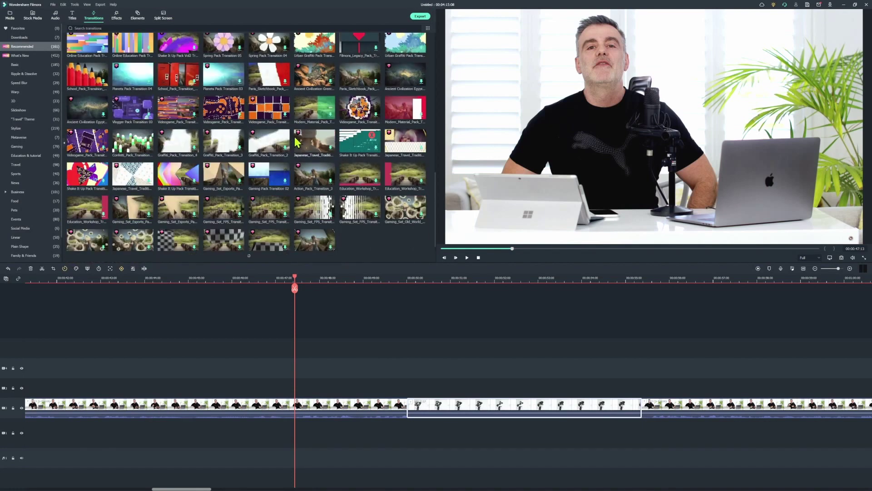
{"action": "scroll", "coordinate": [296, 144], "scroll_direction": "down", "scroll_amount": 2}
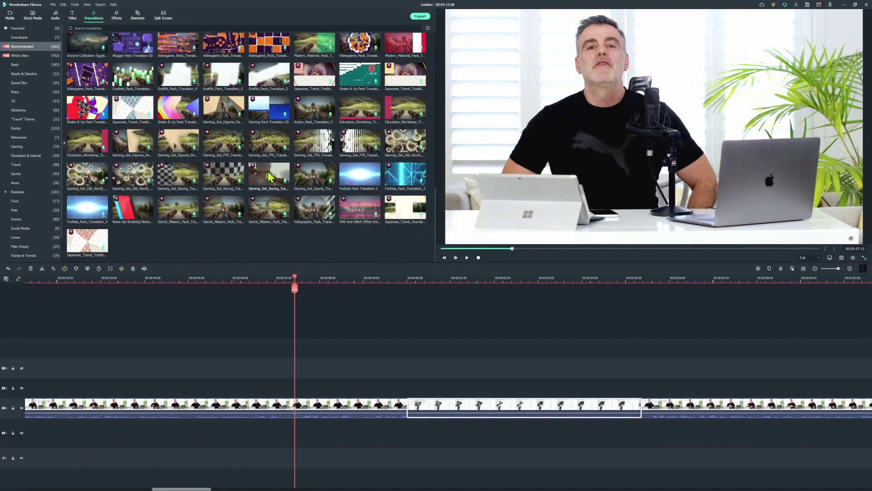
{"action": "scroll", "coordinate": [268, 173], "scroll_direction": "down", "scroll_amount": 5}
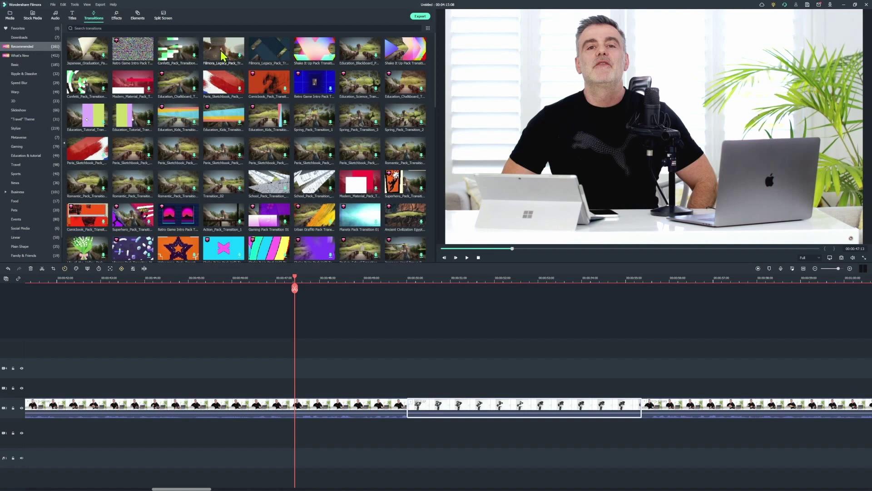
{"action": "left_click_drag", "start_coordinate": [223, 55], "coordinate": [387, 394]}
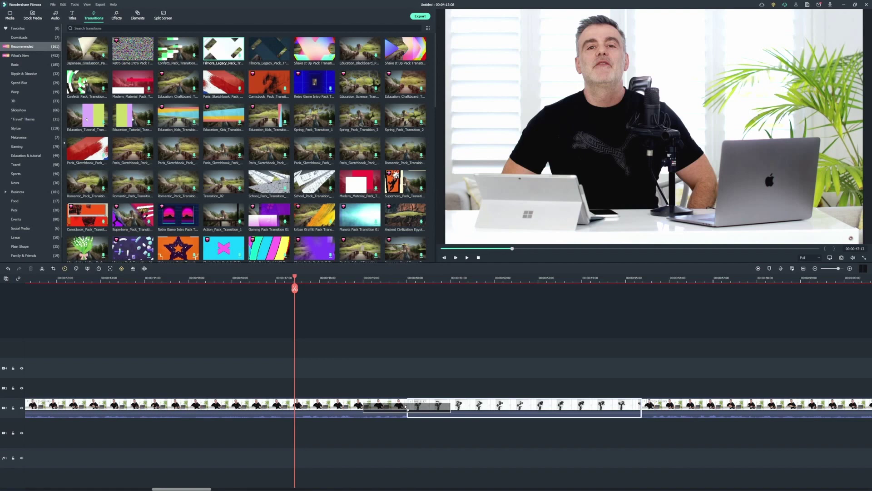
{"action": "left_click_drag", "start_coordinate": [401, 357], "coordinate": [398, 410]}
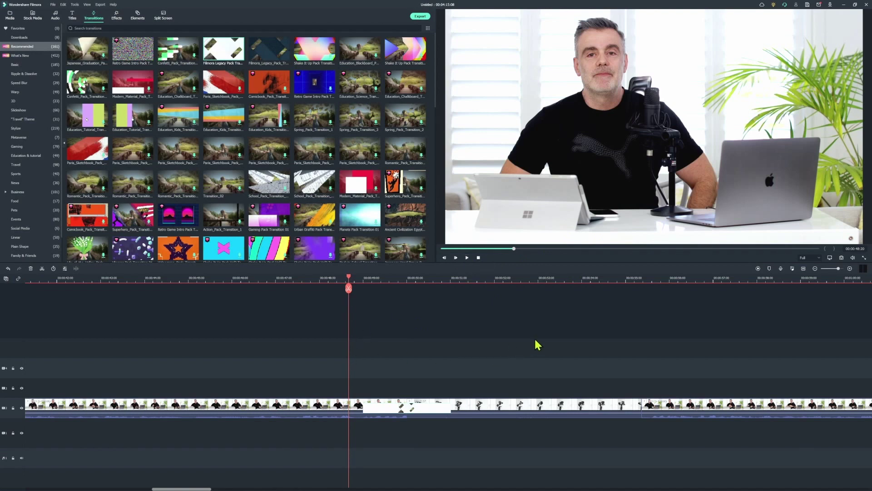
{"action": "key", "text": "space"}
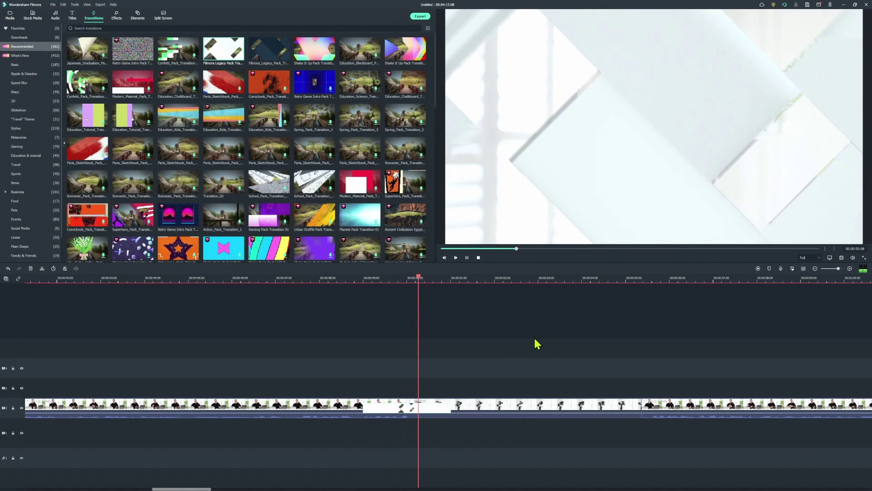
{"action": "key", "text": "space"}
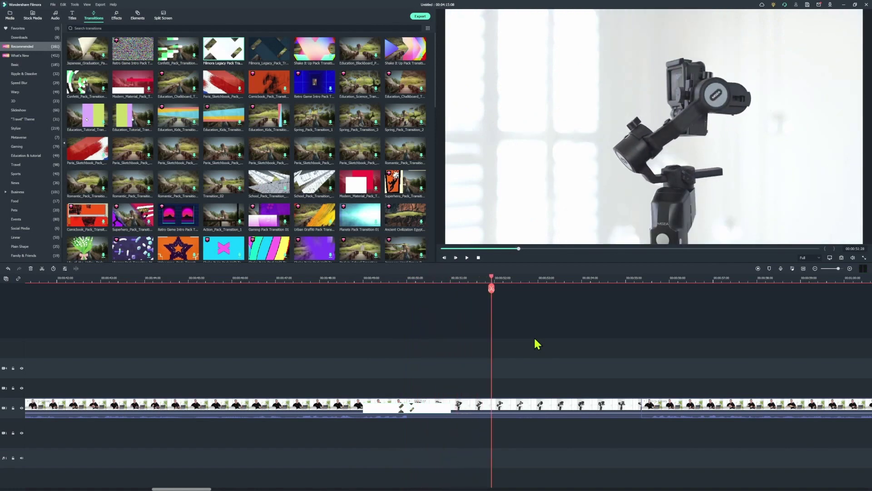
{"action": "key", "text": "Delete"}
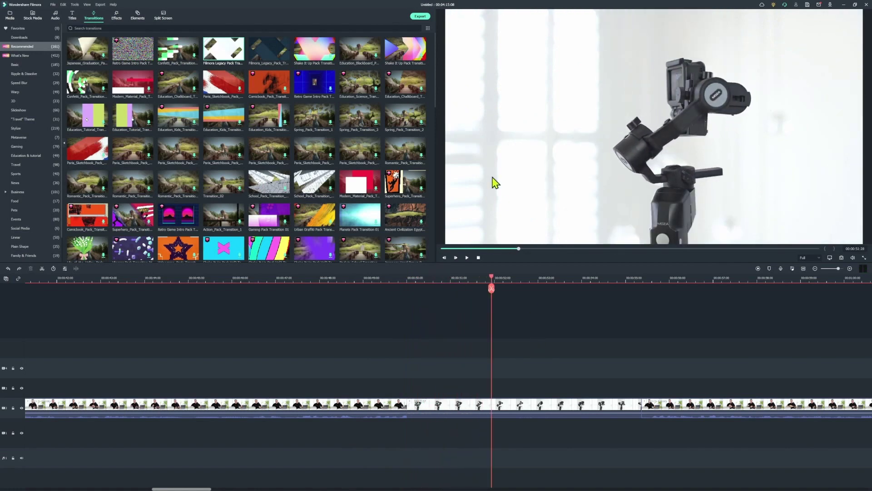
{"action": "left_click_drag", "start_coordinate": [312, 90], "coordinate": [421, 335]}
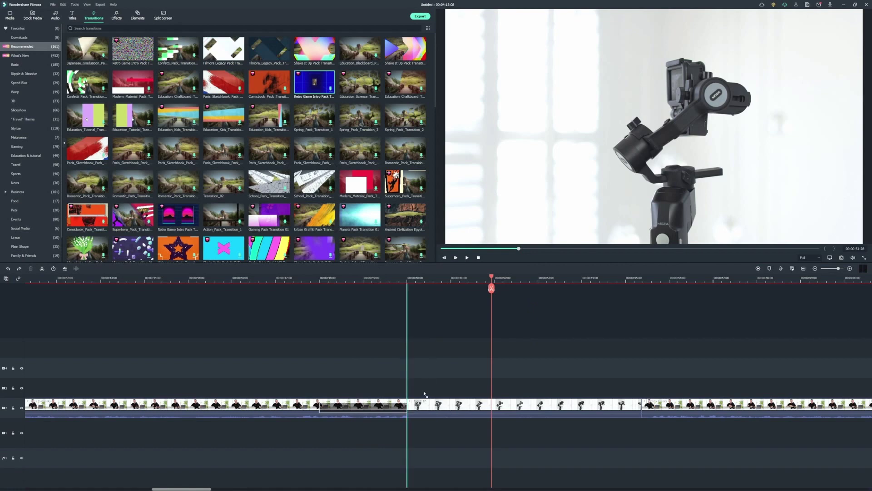
- Place the Retro Game Intro transition at the face-to-camera/gimbal junction and preview it
{"action": "left_click_drag", "start_coordinate": [425, 394], "coordinate": [404, 420]}
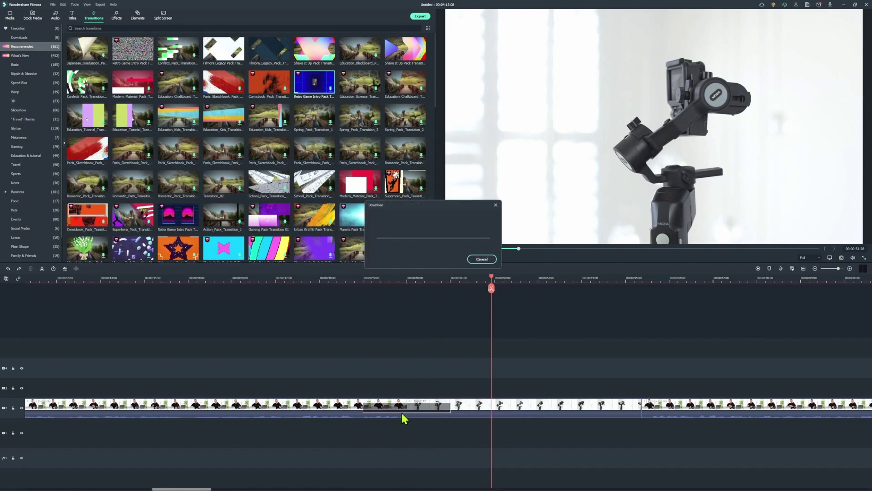
{"action": "left_click", "coordinate": [351, 279]}
{"action": "key", "text": "space"}
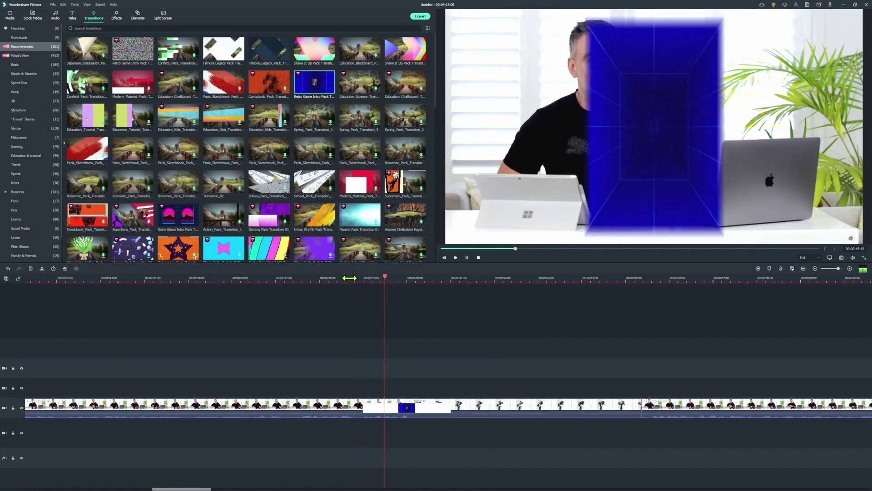
{"action": "key", "text": "space"}
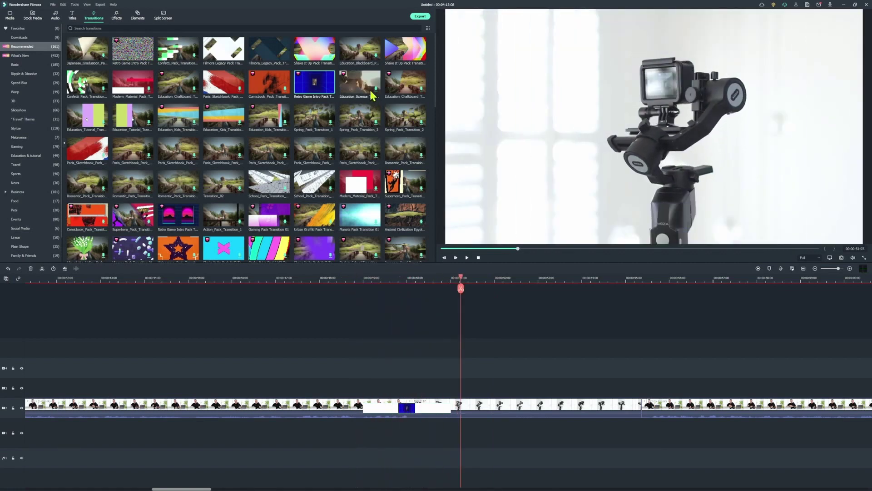
- Replace it with the Education Science hexagon transition and preview the result
{"action": "left_click_drag", "start_coordinate": [361, 86], "coordinate": [407, 409]}
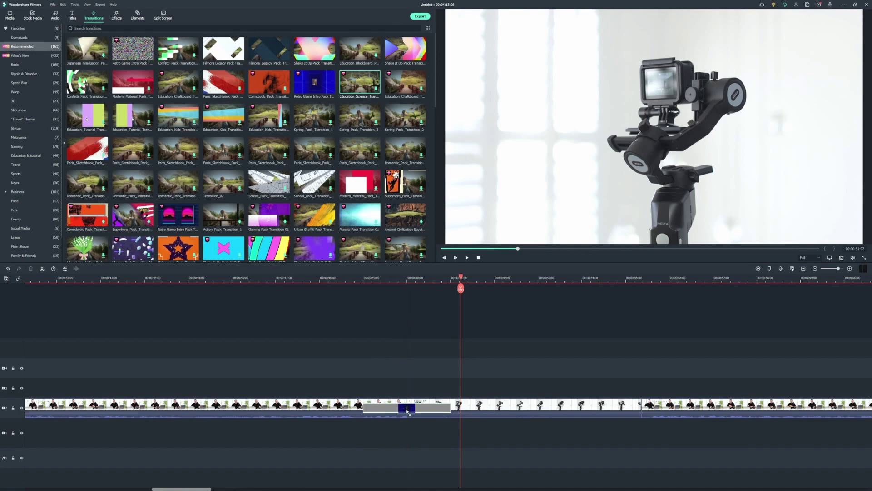
{"action": "left_click", "coordinate": [364, 279]}
{"action": "key", "text": "space"}
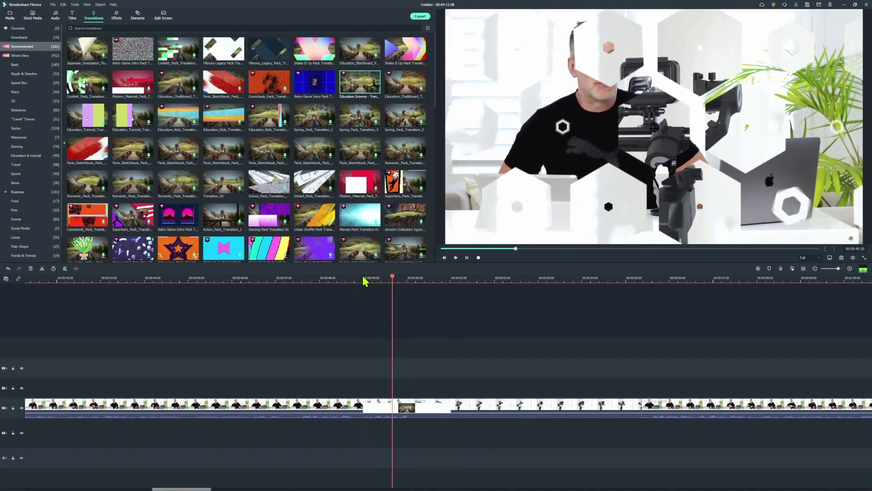
{"action": "key", "text": "space"}
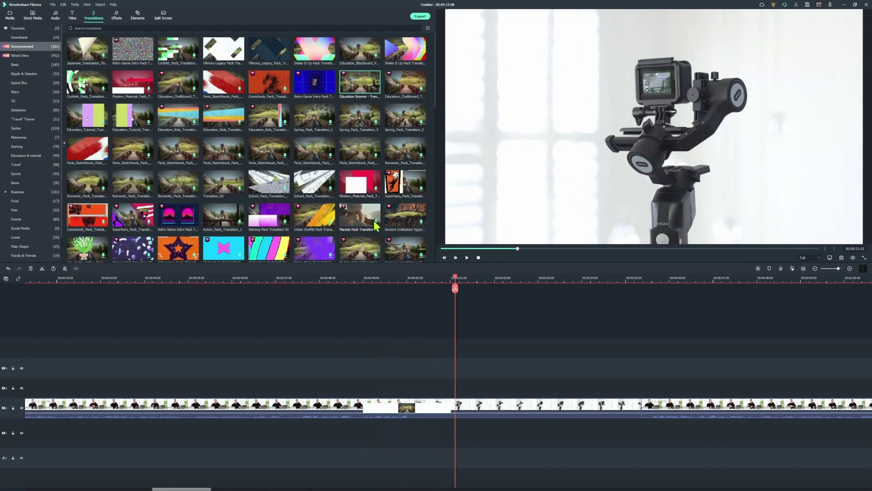
{"action": "scroll", "coordinate": [407, 182], "scroll_direction": "down", "scroll_amount": 5}
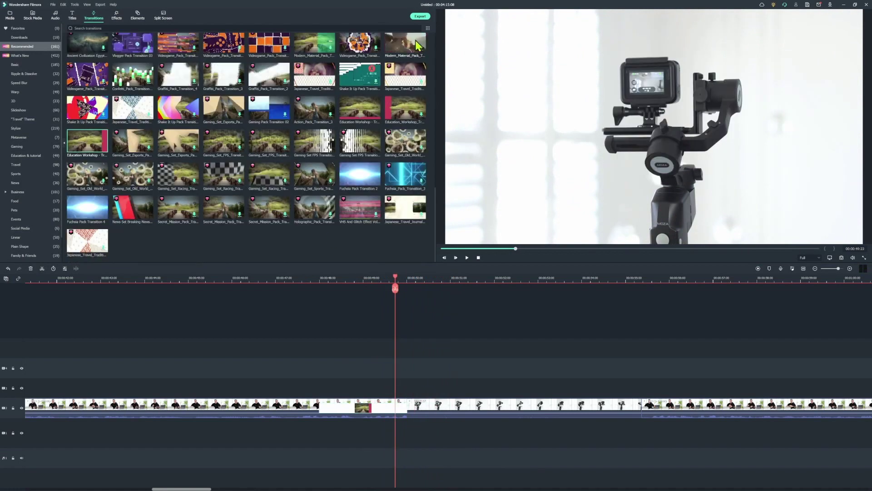
- Add the Modern Material Pack transition at the B-roll cut, preview it, then drop Gaming Pack Transition 02 on it
{"action": "left_click_drag", "start_coordinate": [402, 47], "coordinate": [358, 375]}
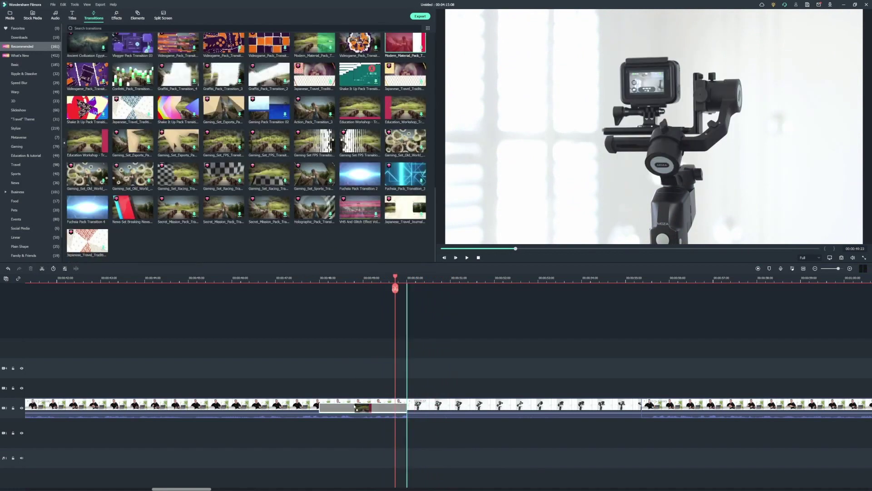
{"action": "left_click_drag", "start_coordinate": [355, 405], "coordinate": [356, 411]}
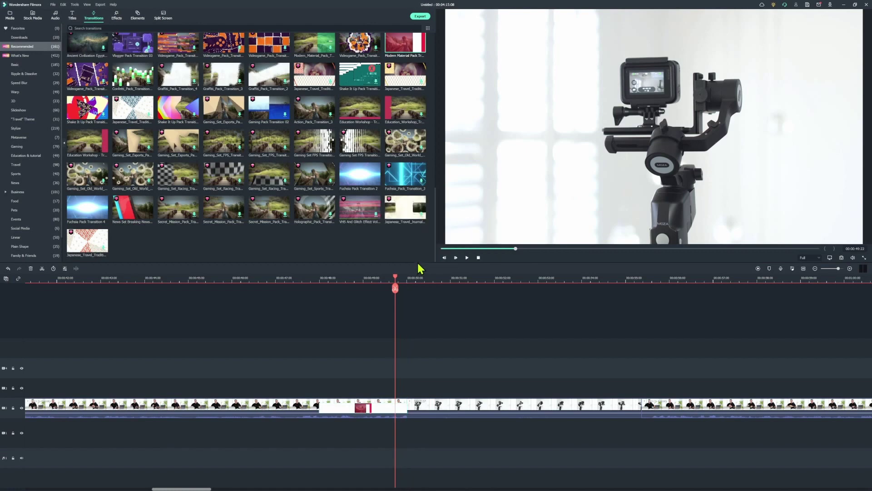
{"action": "left_click", "coordinate": [302, 283]}
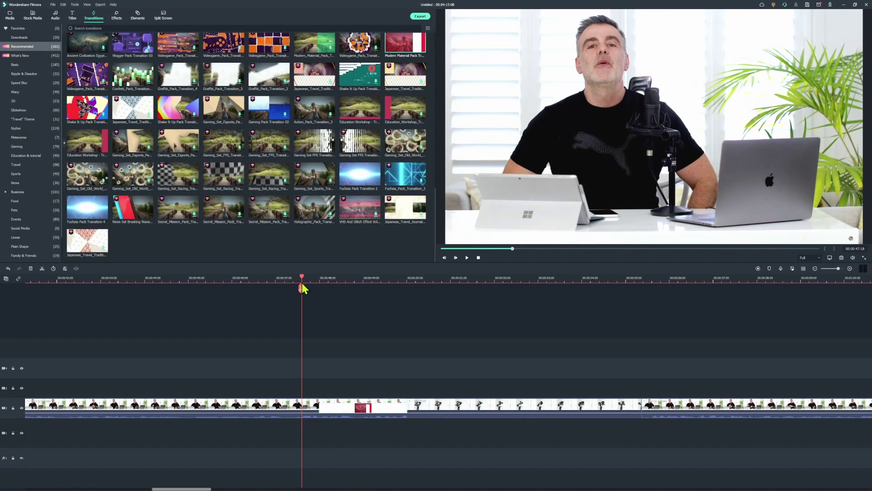
{"action": "key", "text": "space"}
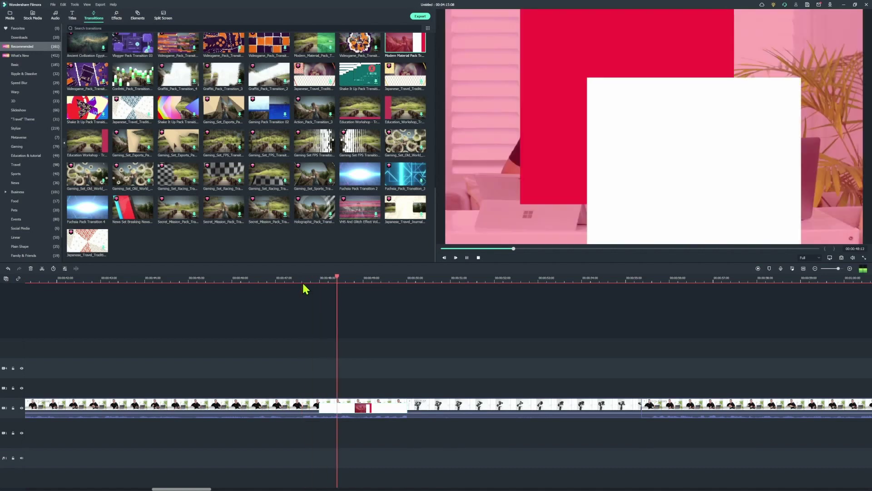
{"action": "key", "text": "space"}
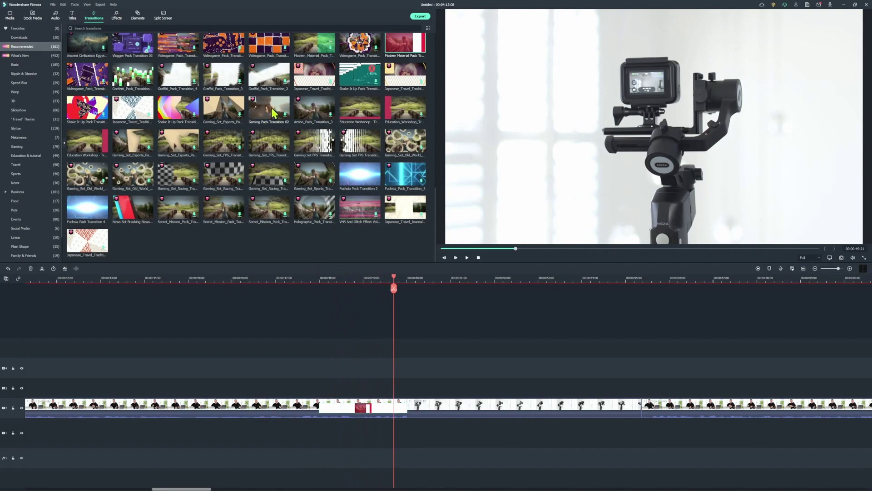
{"action": "left_click_drag", "start_coordinate": [278, 114], "coordinate": [369, 415]}
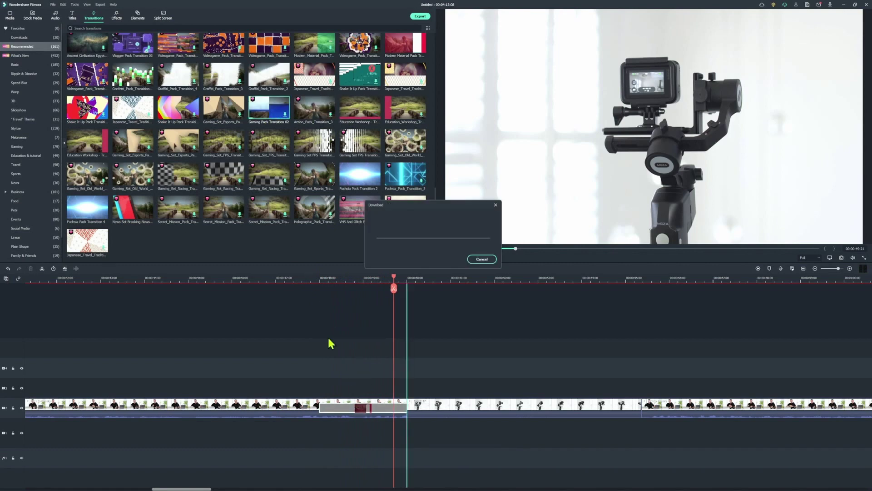
- Preview Gaming Pack Transition 02, then swap in the checkered racing transition and preview it
{"action": "left_click", "coordinate": [308, 280]}
{"action": "key", "text": "space"}
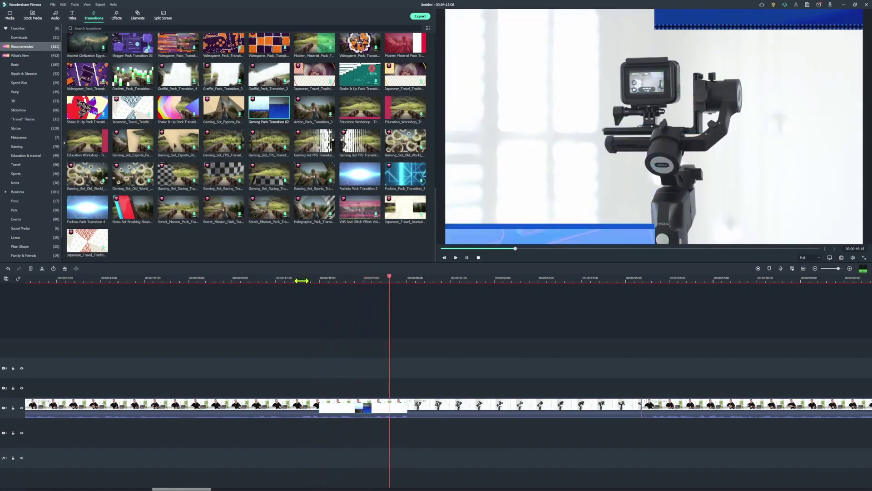
{"action": "key", "text": "space"}
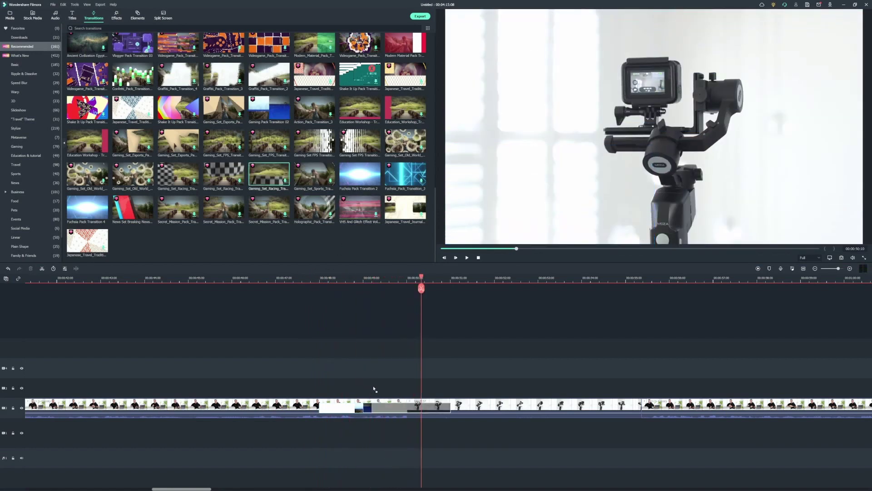
{"action": "left_click", "coordinate": [358, 414]}
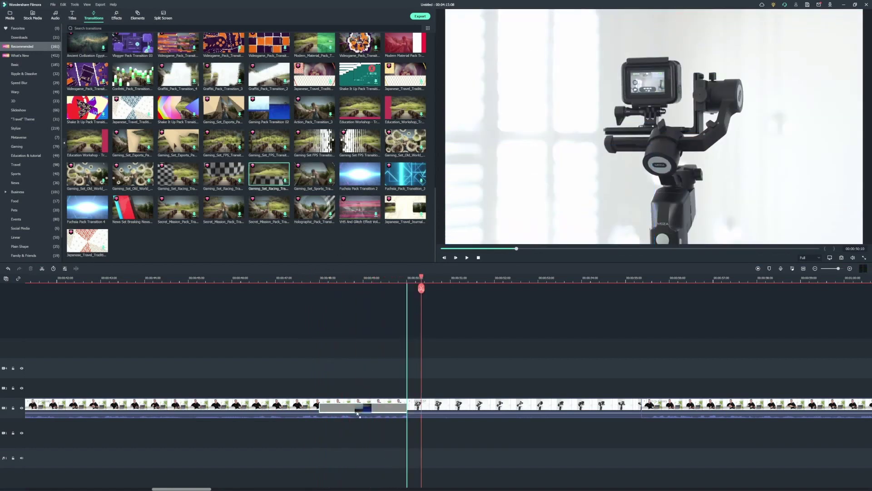
{"action": "left_click", "coordinate": [299, 282]}
{"action": "key", "text": "space"}
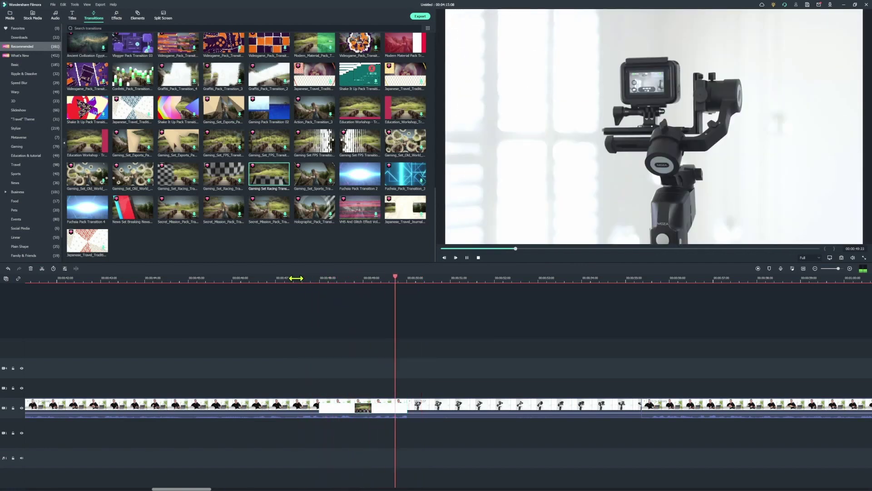
{"action": "key", "text": "space"}
- Try the Comicbook Pack transition at the B-roll cut and preview it
{"action": "scroll", "coordinate": [336, 157], "scroll_direction": "up", "scroll_amount": 5}
{"action": "scroll", "coordinate": [335, 153], "scroll_direction": "up", "scroll_amount": 2}
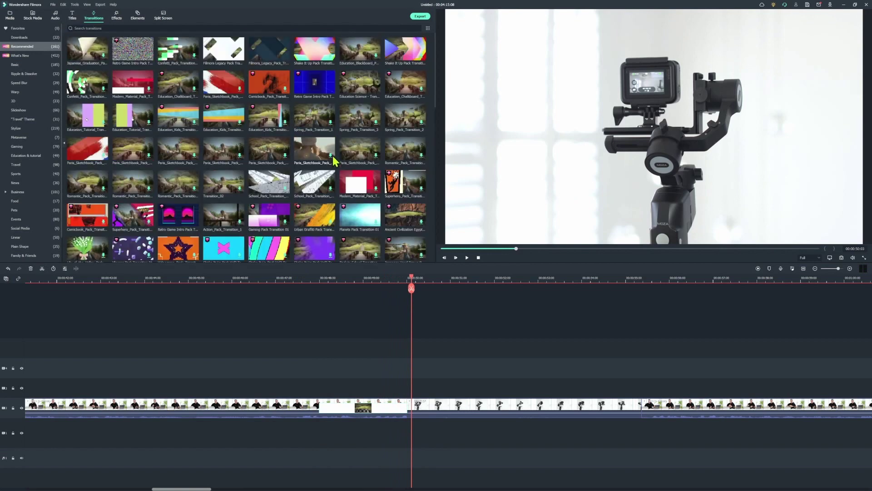
{"action": "left_click_drag", "start_coordinate": [268, 82], "coordinate": [358, 414]}
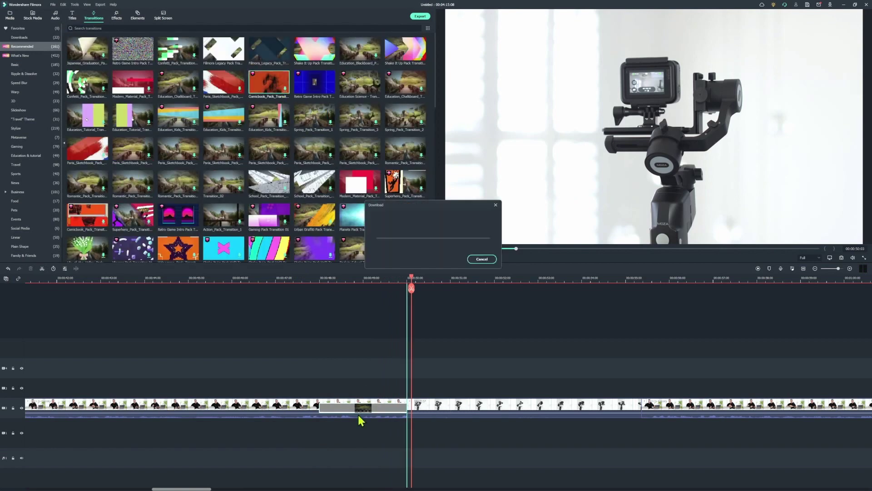
{"action": "left_click", "coordinate": [307, 277]}
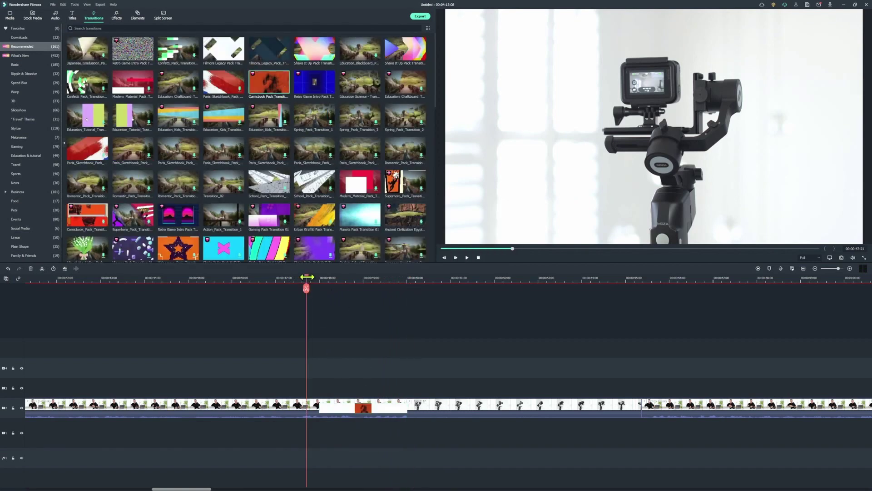
{"action": "key", "text": "space"}
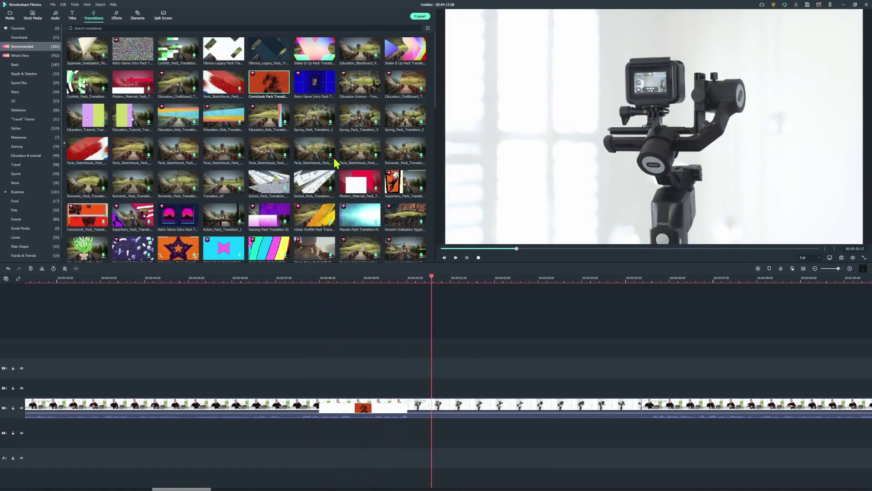
{"action": "key", "text": "space"}
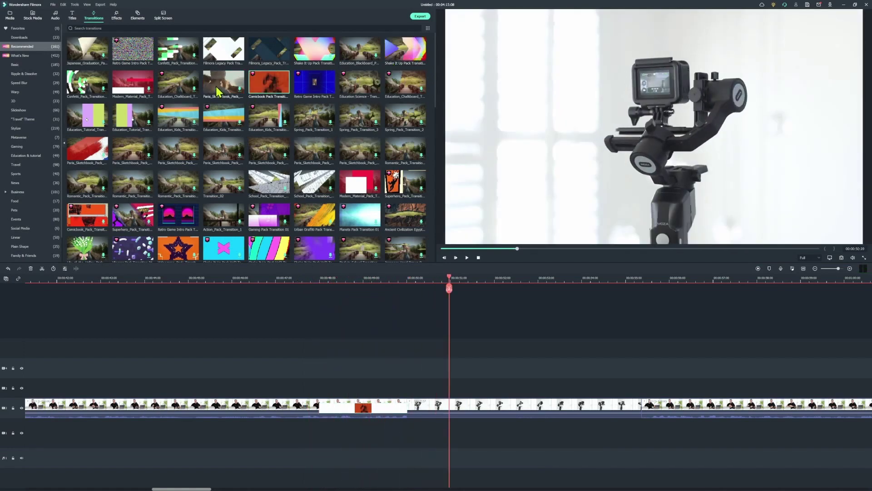
- Put the Modern Material transition back at the cut and preview it
{"action": "left_click_drag", "start_coordinate": [124, 87], "coordinate": [348, 416]}
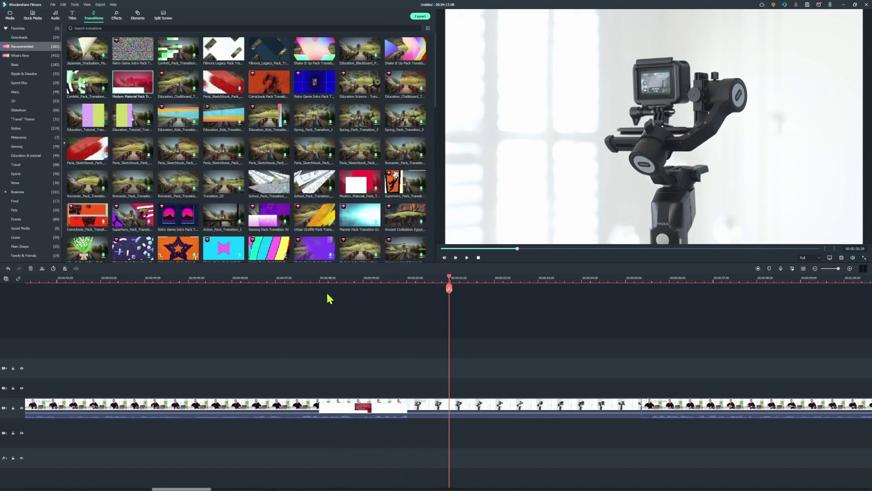
{"action": "left_click", "coordinate": [303, 278]}
{"action": "key", "text": "space"}
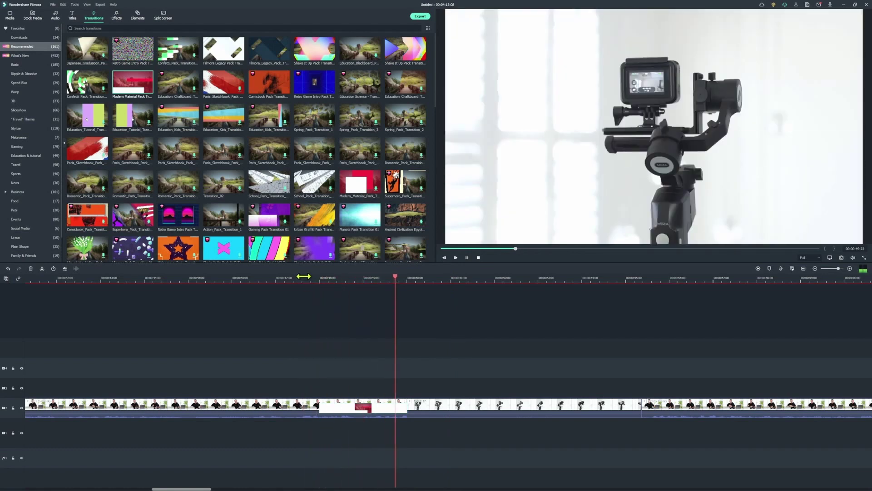
{"action": "key", "text": "space"}
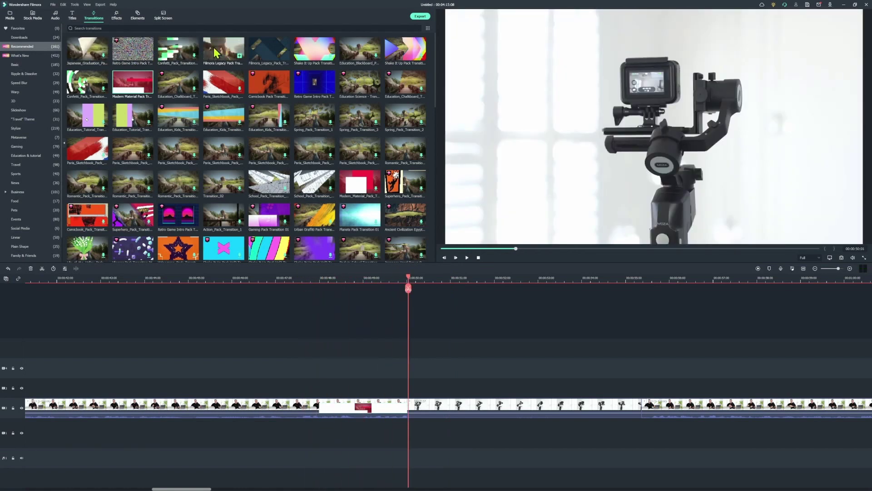
- Try the Shake It Up transition, previewing it twice, then drop in the School pack transition
{"action": "left_click_drag", "start_coordinate": [317, 62], "coordinate": [350, 413]}
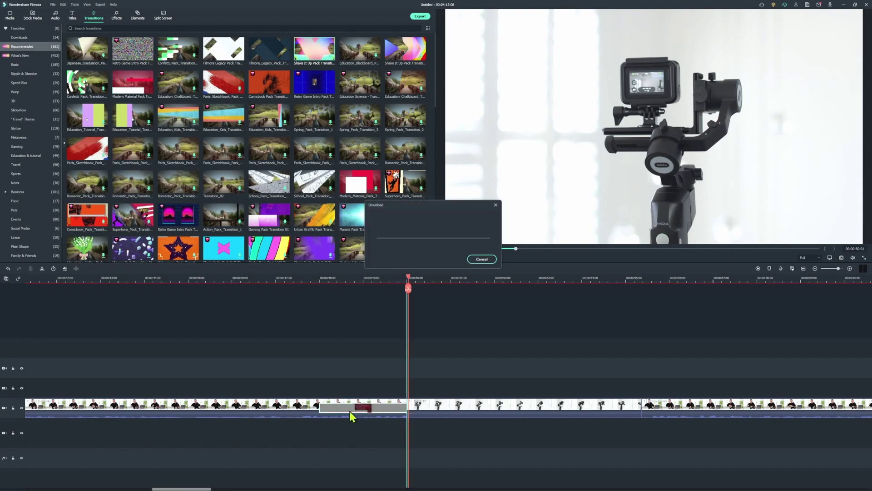
{"action": "left_click", "coordinate": [309, 283]}
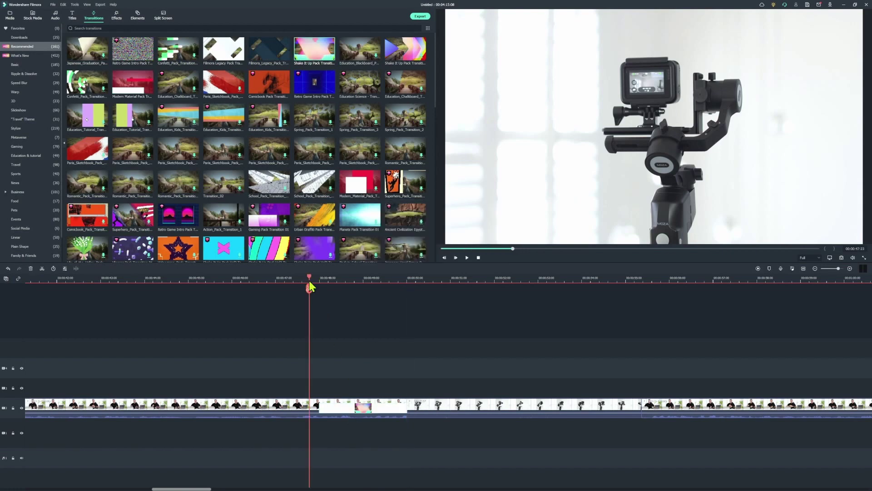
{"action": "key", "text": "space"}
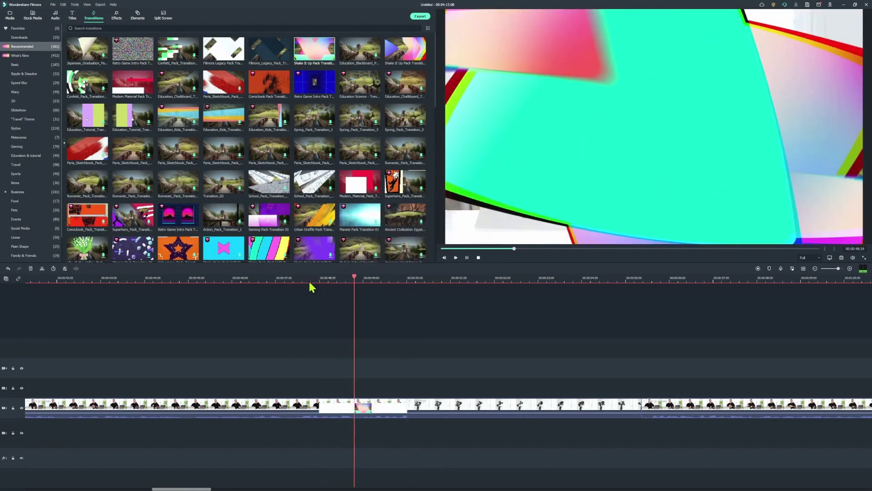
{"action": "key", "text": "space"}
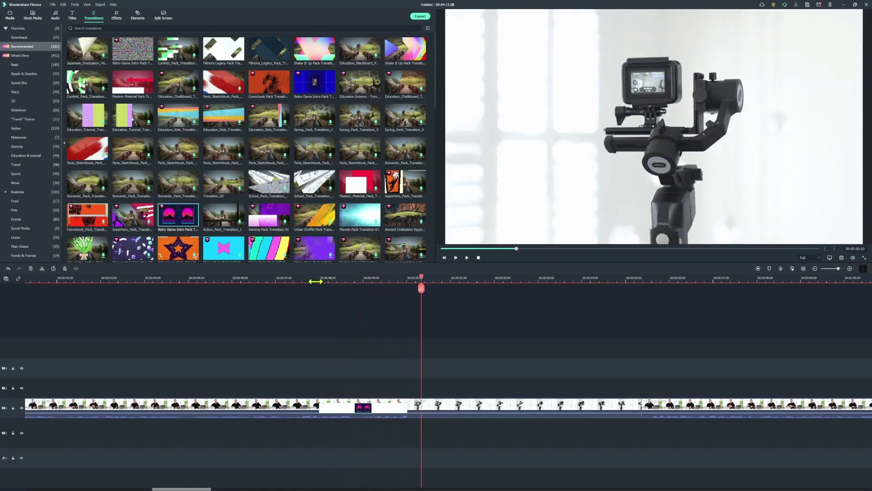
{"action": "left_click", "coordinate": [310, 282]}
{"action": "key", "text": "space"}
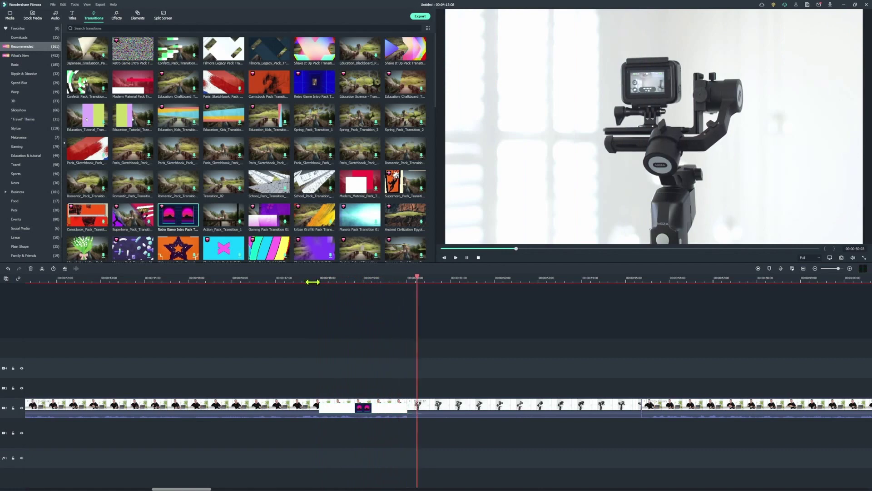
{"action": "left_click_drag", "start_coordinate": [314, 181], "coordinate": [375, 400]}
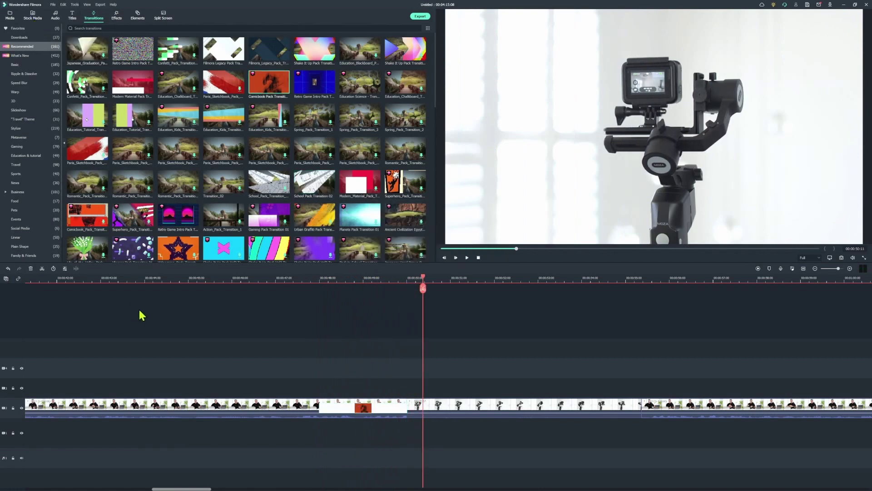
- Scrub through the transition at the B-roll cut to review it
{"action": "left_click", "coordinate": [10, 16]}
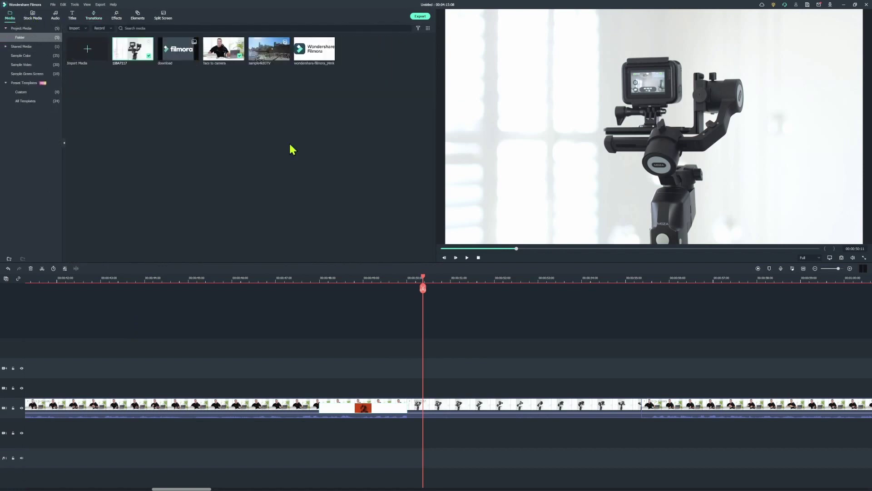
{"action": "left_click", "coordinate": [345, 275]}
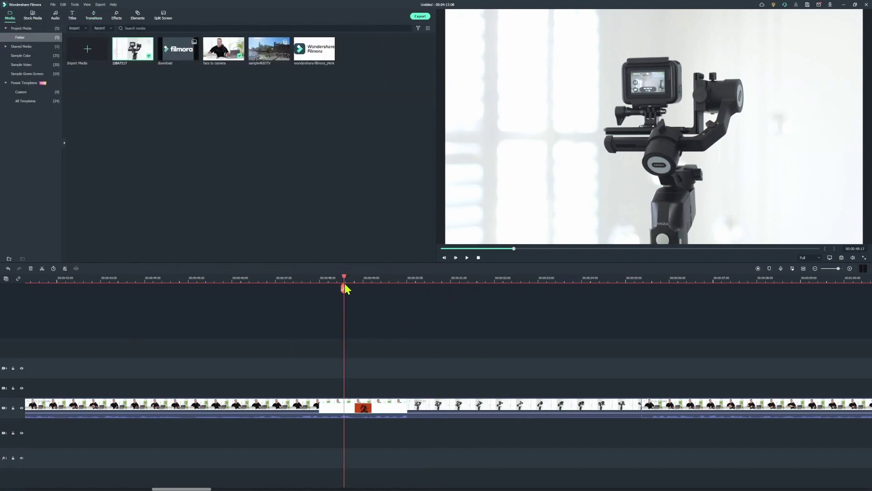
{"action": "left_click_drag", "start_coordinate": [344, 288], "coordinate": [485, 325]}
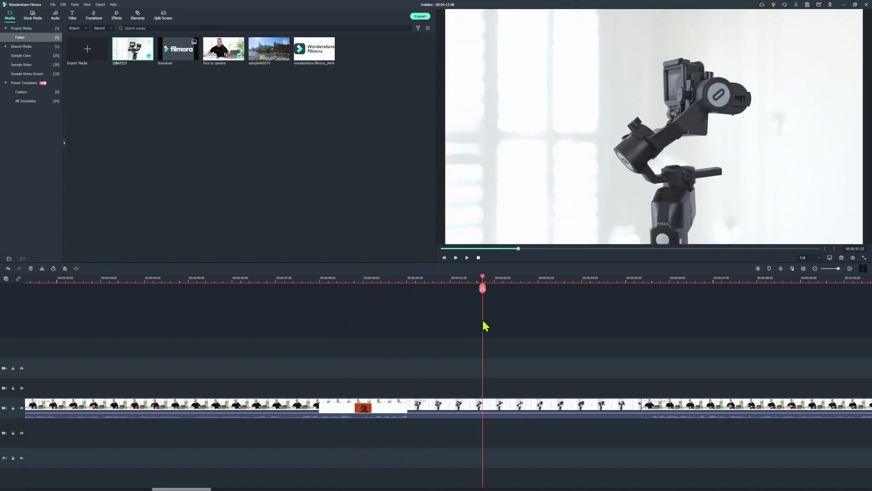
- Browse the GIPHY stock GIFs and stickers
{"action": "left_click", "coordinate": [31, 18]}
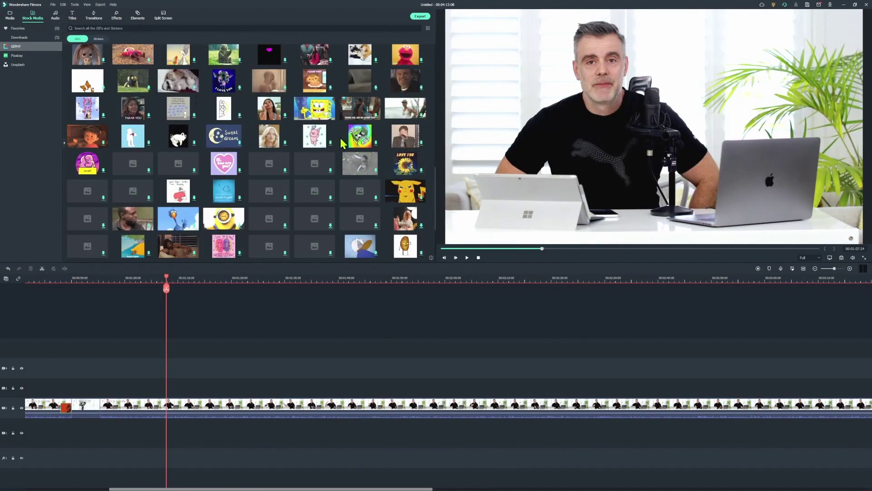
{"action": "scroll", "coordinate": [345, 154], "scroll_direction": "down", "scroll_amount": 3}
{"action": "scroll", "coordinate": [315, 209], "scroll_direction": "down", "scroll_amount": 4}
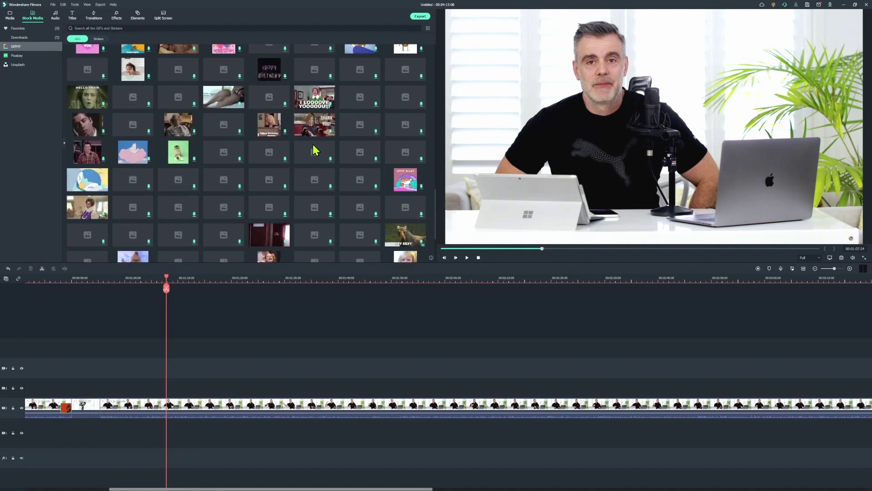
{"action": "scroll", "coordinate": [317, 150], "scroll_direction": "down", "scroll_amount": 4}
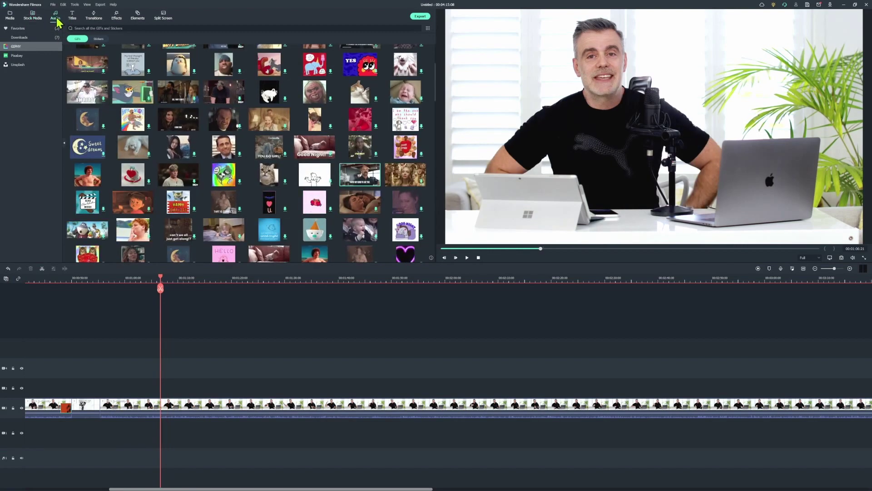
{"action": "left_click", "coordinate": [56, 19]}
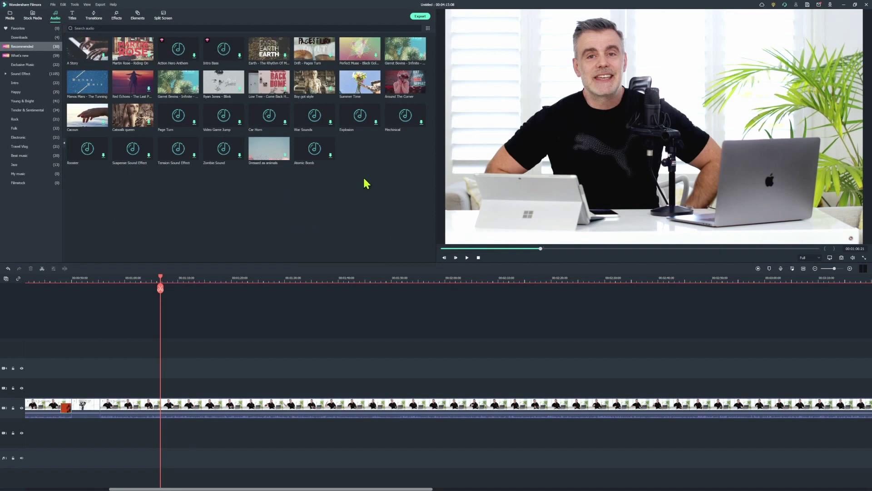
- Audition the Manos Mars, Red Echoes, Garret Bevins and Dressed as animals music tracks
{"action": "double_click", "coordinate": [87, 81]}
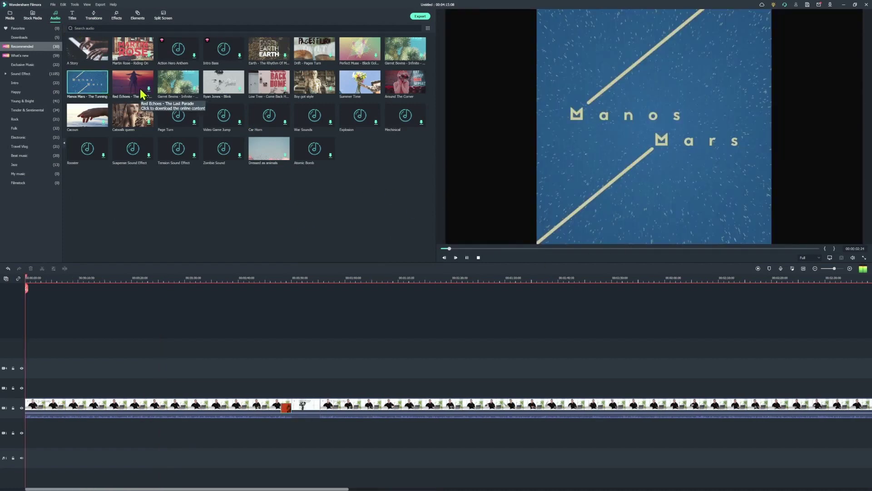
{"action": "left_click", "coordinate": [142, 93]}
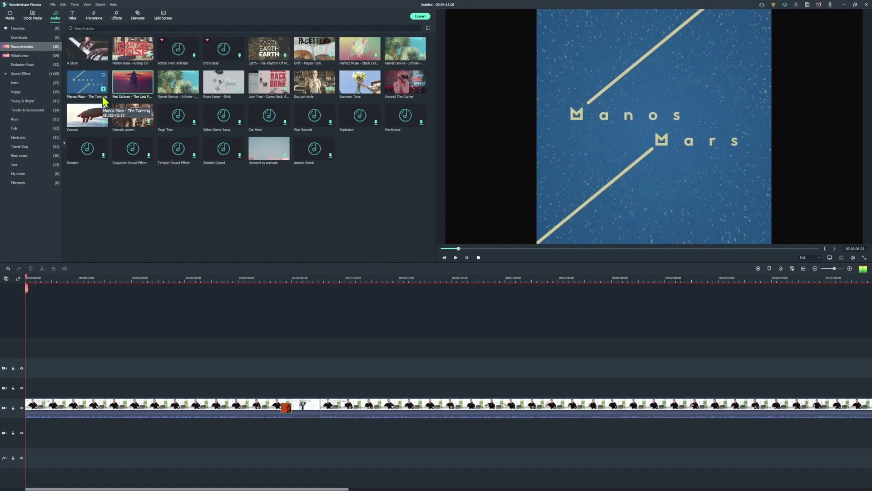
{"action": "left_click", "coordinate": [95, 89]}
{"action": "left_click", "coordinate": [132, 93]}
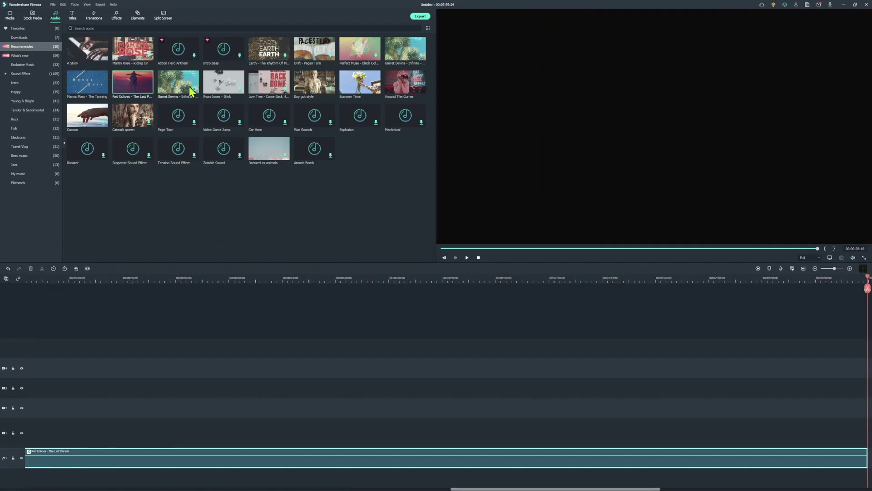
{"action": "double_click", "coordinate": [191, 92]}
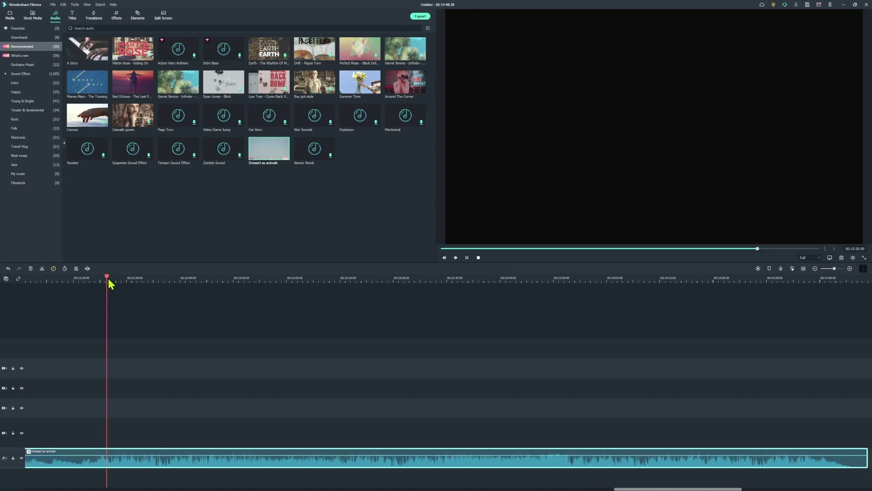
{"action": "key", "text": "space"}
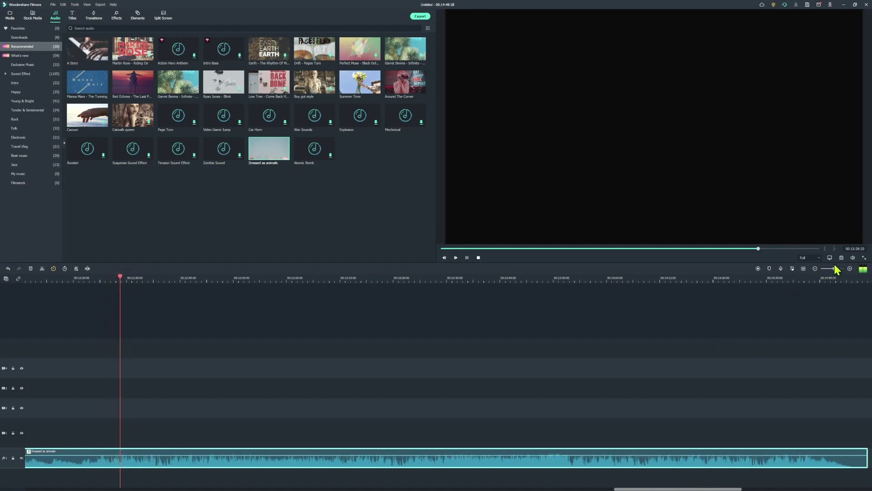
{"action": "left_click_drag", "start_coordinate": [835, 269], "coordinate": [827, 269]}
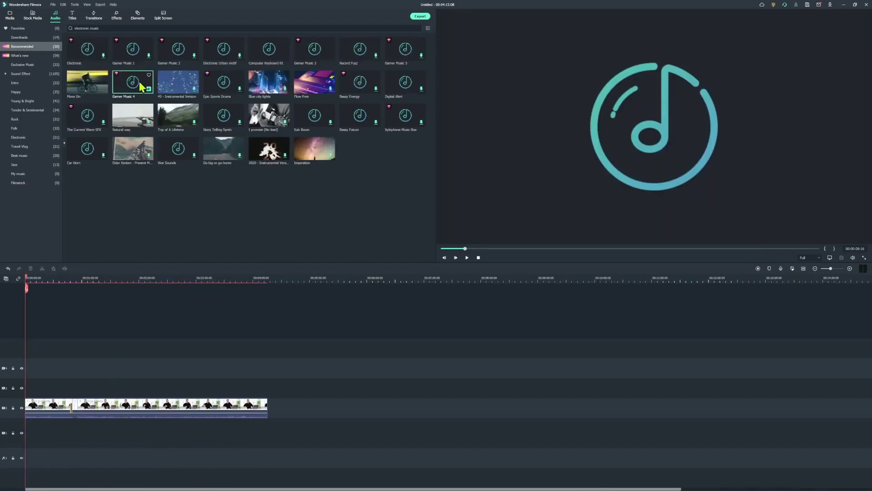
- Add Gamer Music 4 to the audio track and balance its volume against the talking-head clip
{"action": "left_click_drag", "start_coordinate": [141, 87], "coordinate": [13, 443]}
{"action": "mouse_move", "coordinate": [87, 435]}
{"action": "left_mouse_down"}
{"action": "mouse_move", "coordinate": [88, 445]}
{"action": "mouse_move", "coordinate": [87, 437]}
{"action": "left_mouse_up"}
{"action": "left_click_drag", "start_coordinate": [157, 391], "coordinate": [157, 394]}
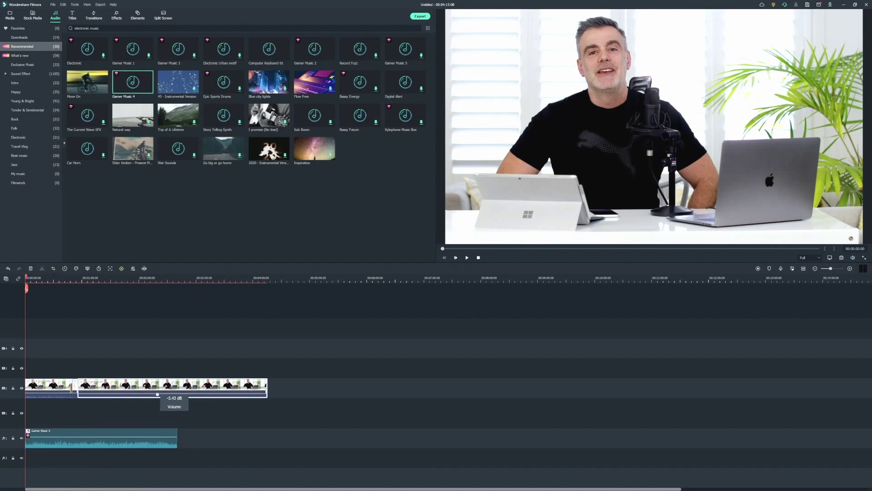
{"action": "mouse_move", "coordinate": [158, 394]}
{"action": "left_mouse_down"}
{"action": "mouse_move", "coordinate": [158, 386]}
{"action": "mouse_move", "coordinate": [159, 394]}
{"action": "left_mouse_up"}
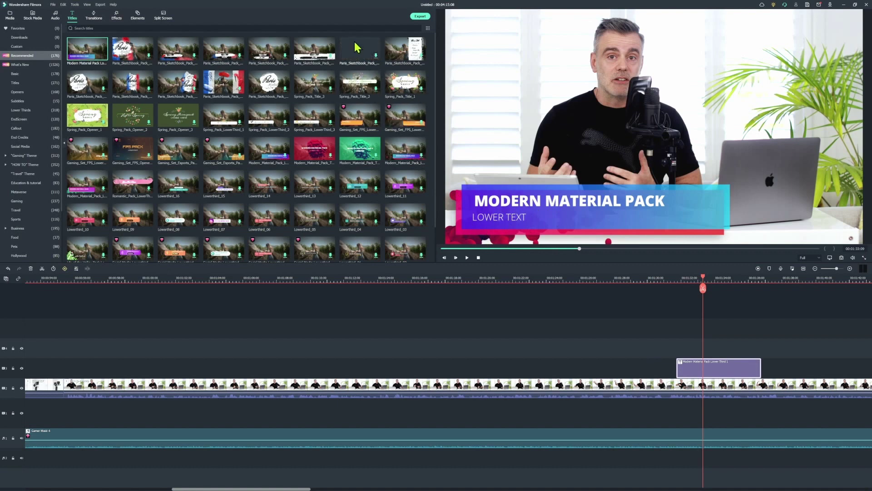
- Swap the Paris sketchbook title for Spring_Pack_Title_1 on track 3 and preview it
{"action": "left_click_drag", "start_coordinate": [356, 47], "coordinate": [392, 365]}
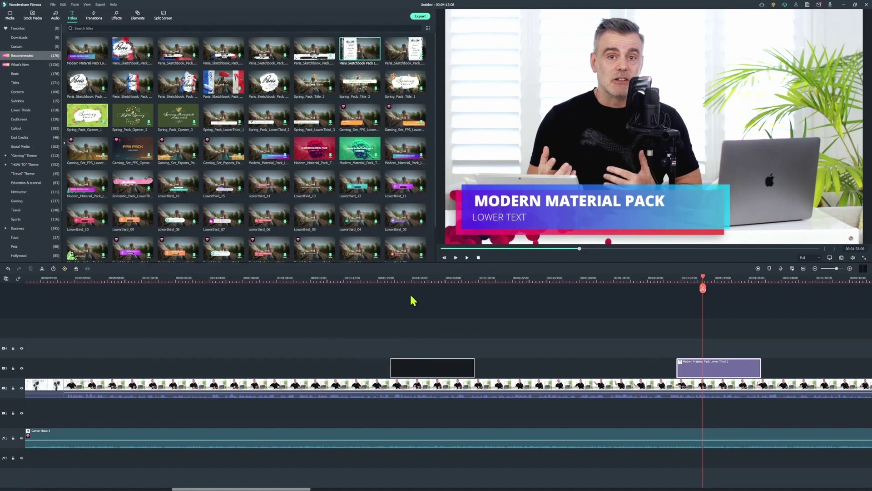
{"action": "key", "text": "ctrl+z"}
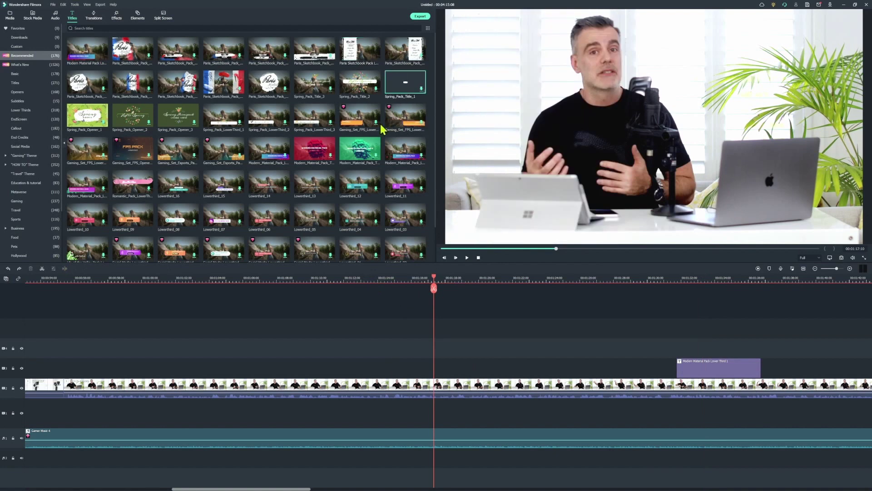
{"action": "left_click_drag", "start_coordinate": [383, 129], "coordinate": [388, 368]}
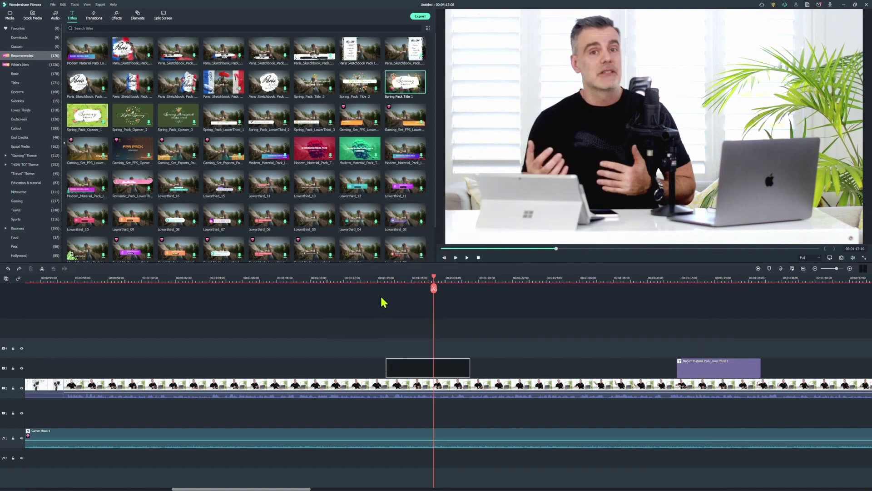
{"action": "left_click", "coordinate": [381, 277]}
{"action": "key", "text": "space"}
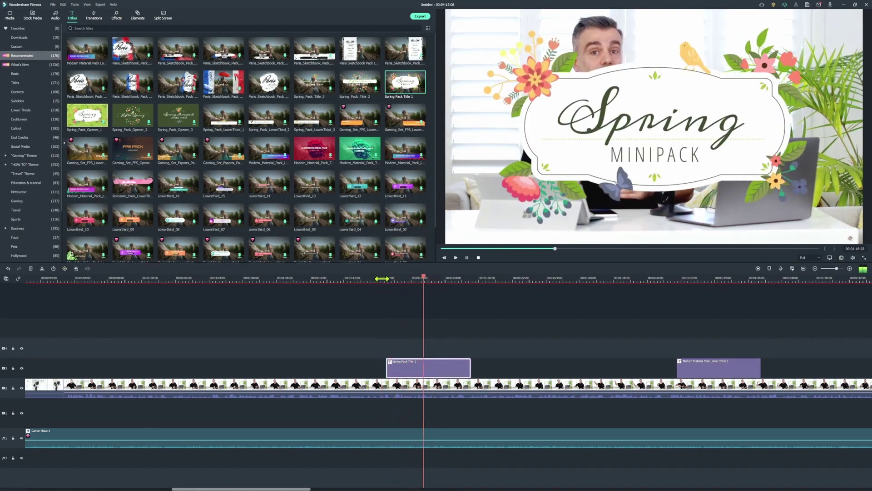
{"action": "key", "text": "space"}
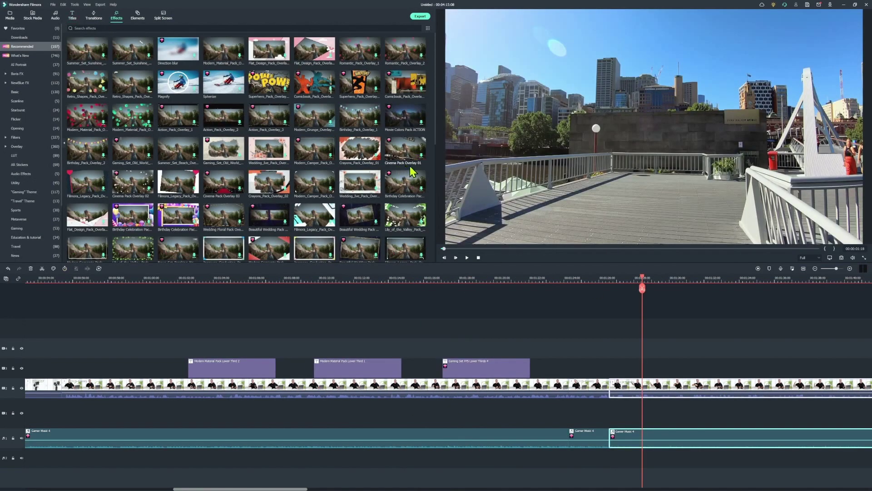
- Mark in and out points on the sample4kGTV footage in the preview
{"action": "left_click", "coordinate": [9, 18]}
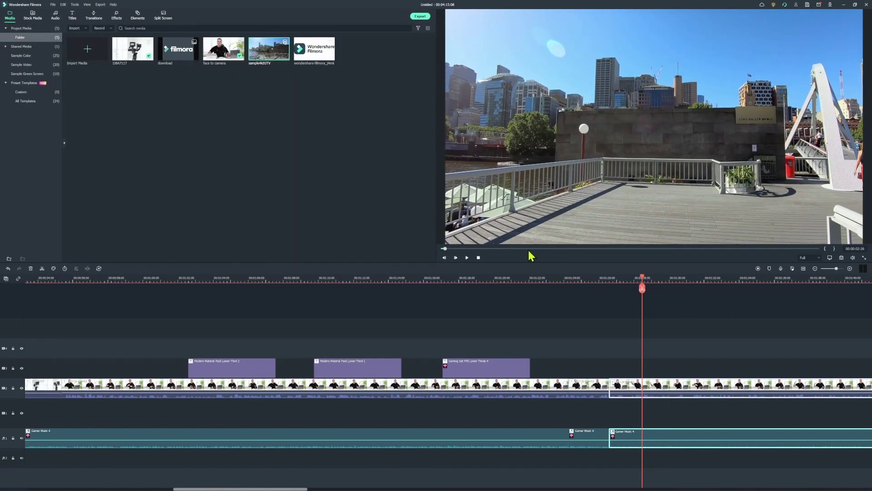
{"action": "left_click_drag", "start_coordinate": [450, 249], "coordinate": [714, 256]}
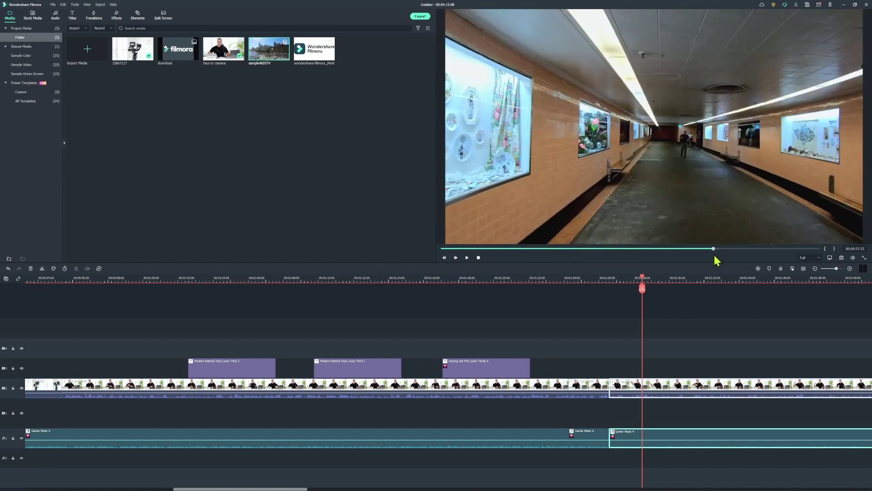
{"action": "left_click", "coordinate": [826, 250]}
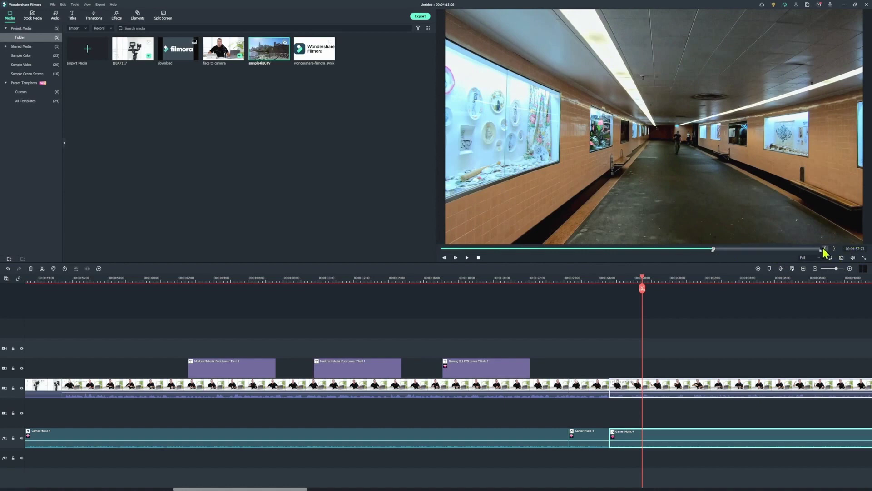
{"action": "left_click", "coordinate": [752, 249]}
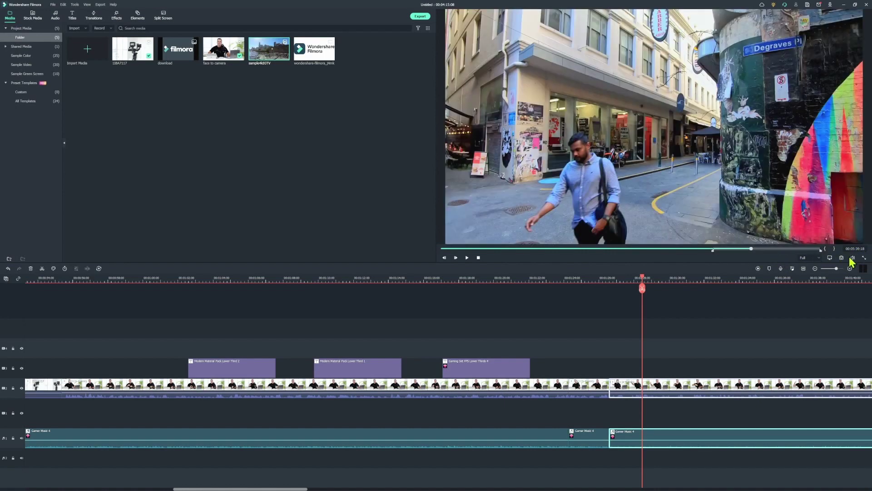
{"action": "left_click", "coordinate": [834, 250]}
- Place the marked sample4kGTV range on track 3 and play it back
{"action": "left_click_drag", "start_coordinate": [590, 224], "coordinate": [562, 367]}
{"action": "left_click", "coordinate": [553, 278]}
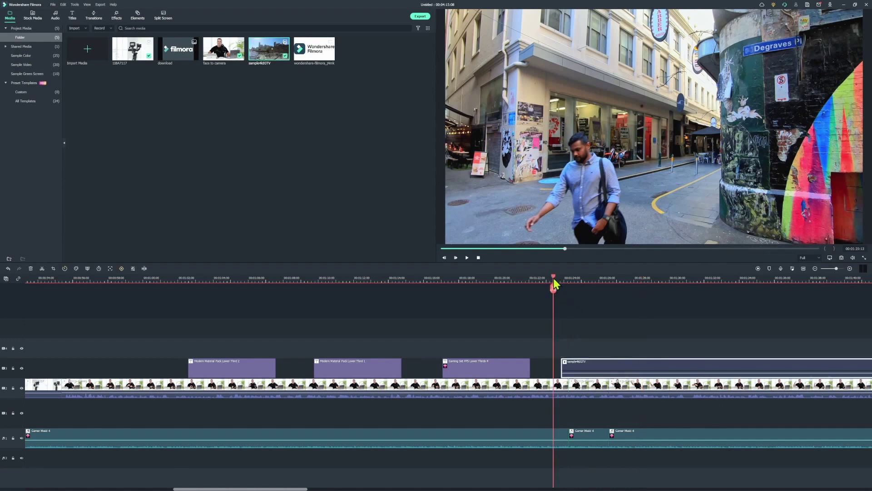
{"action": "key", "text": "space"}
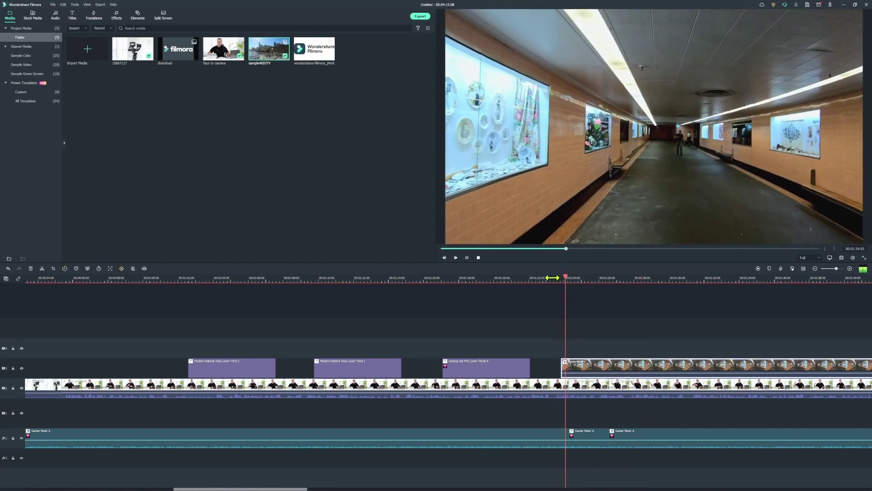
{"action": "key", "text": "space"}
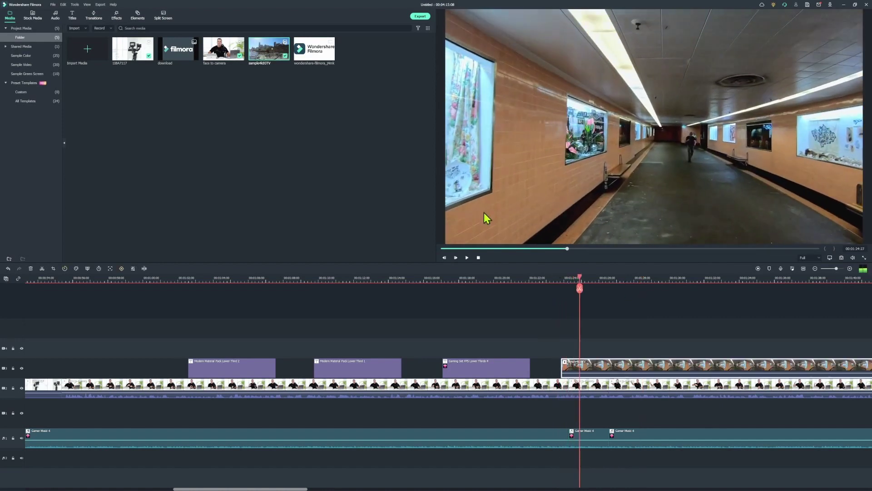
{"action": "left_click", "coordinate": [117, 17]}
{"action": "left_click_drag", "start_coordinate": [88, 51], "coordinate": [595, 369]}
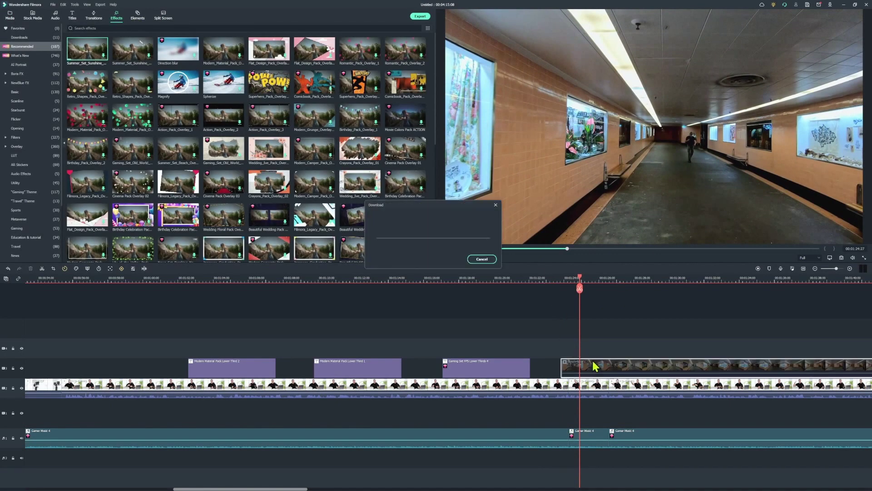
{"action": "left_click", "coordinate": [555, 280]}
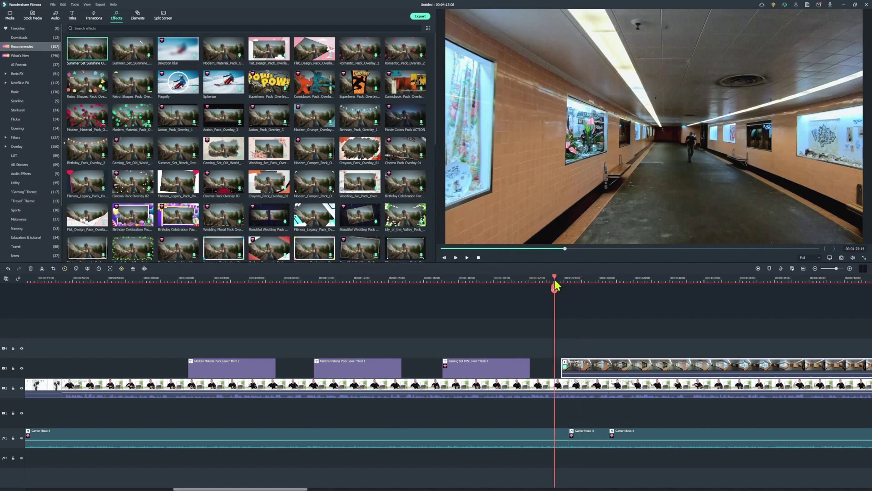
{"action": "key", "text": "space"}
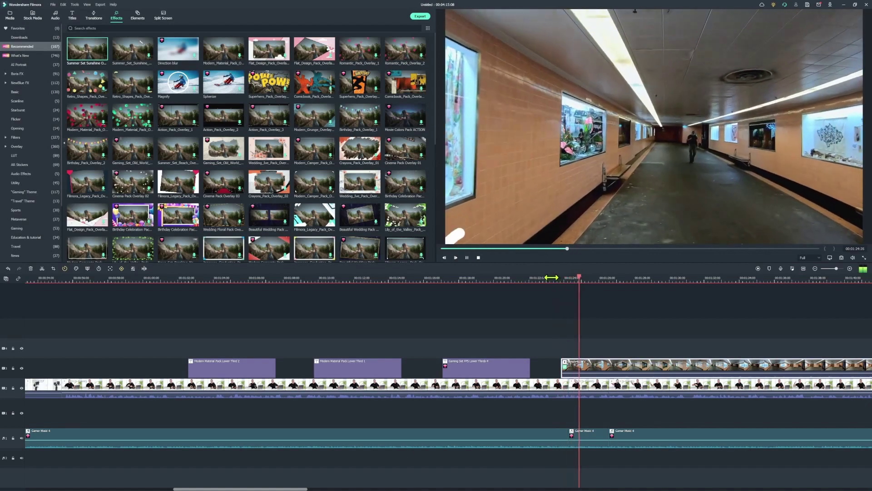
- Delete both Action Pack Overlay 1, the Superhero Pack Overlay 1 and Modern Material Pack Overlay 1 effects from the clip
{"action": "double_click", "coordinate": [522, 362]}
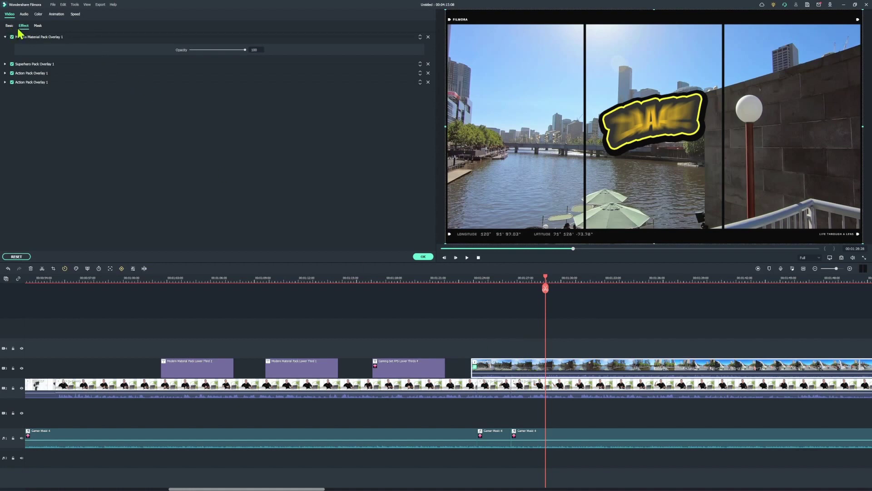
{"action": "left_click", "coordinate": [428, 81]}
{"action": "left_click", "coordinate": [429, 72]}
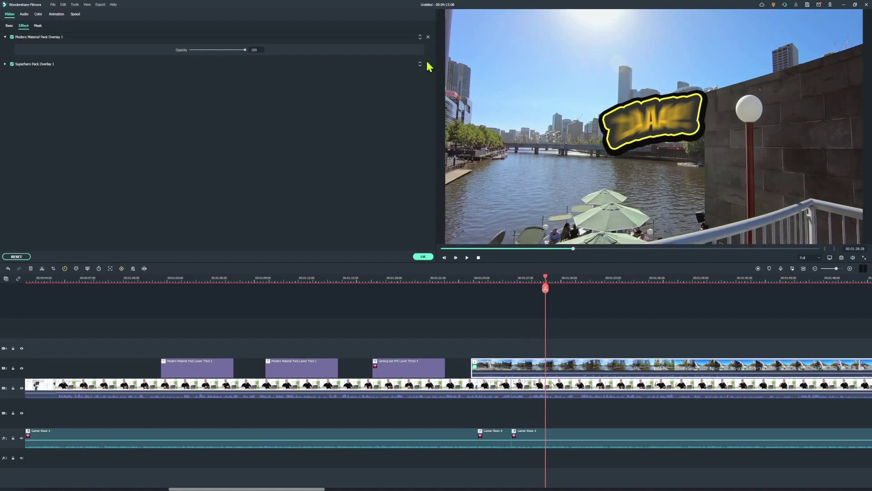
{"action": "left_click", "coordinate": [428, 37]}
{"action": "left_click", "coordinate": [428, 37]}
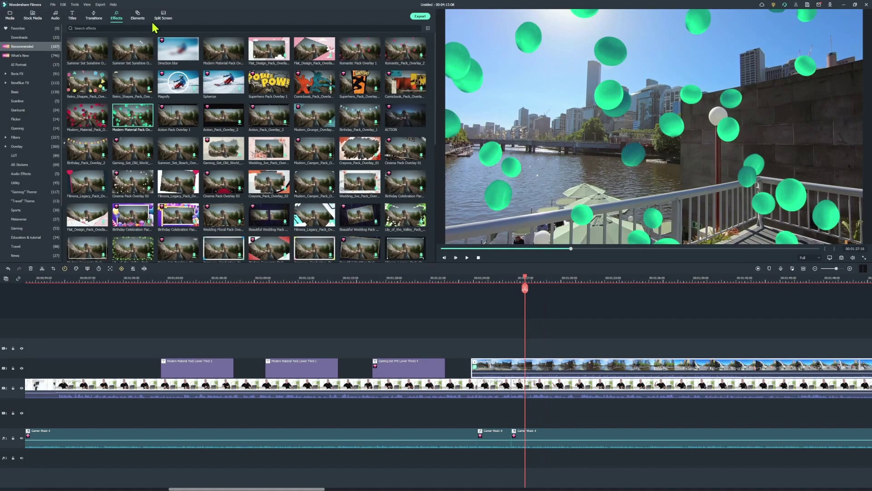
{"action": "scroll", "coordinate": [222, 106], "scroll_direction": "down", "scroll_amount": 10}
- Place the Videogame Pack controller element on track 3 above the presenter and preview its animation
{"action": "left_click", "coordinate": [137, 17]}
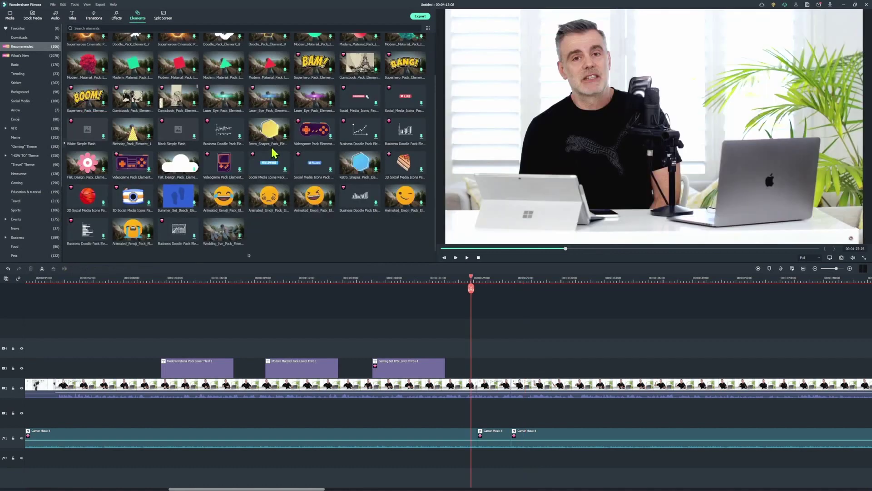
{"action": "scroll", "coordinate": [273, 154], "scroll_direction": "down", "scroll_amount": 5}
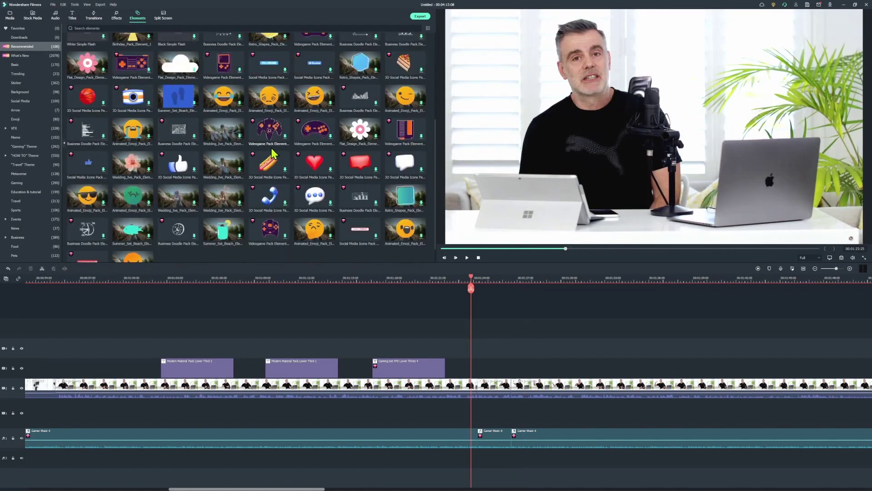
{"action": "scroll", "coordinate": [272, 152], "scroll_direction": "down", "scroll_amount": 2}
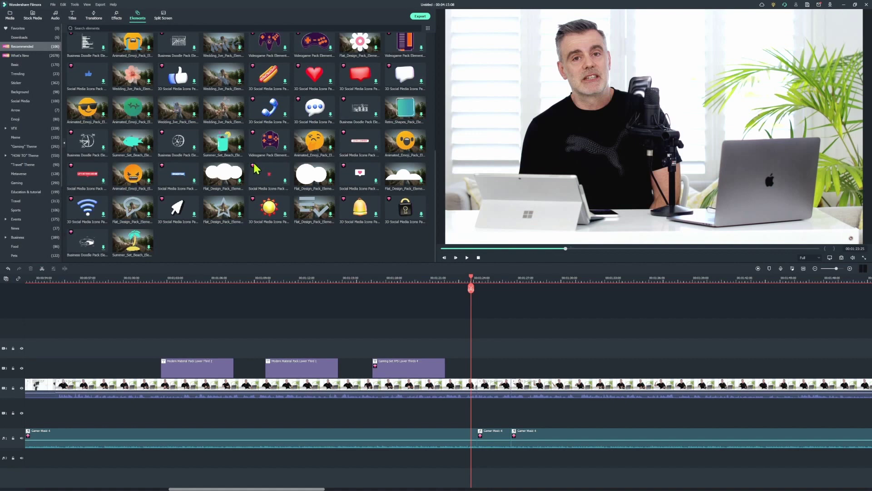
{"action": "scroll", "coordinate": [257, 169], "scroll_direction": "down", "scroll_amount": 3}
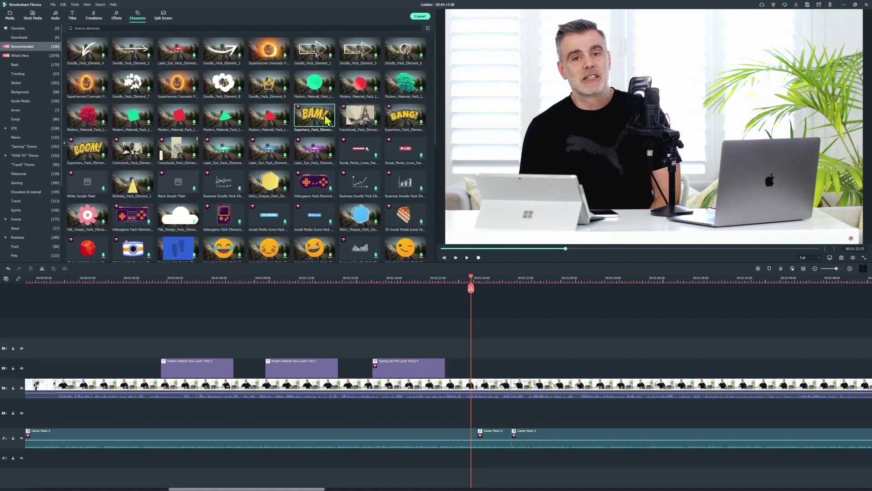
{"action": "left_click_drag", "start_coordinate": [327, 121], "coordinate": [315, 182]}
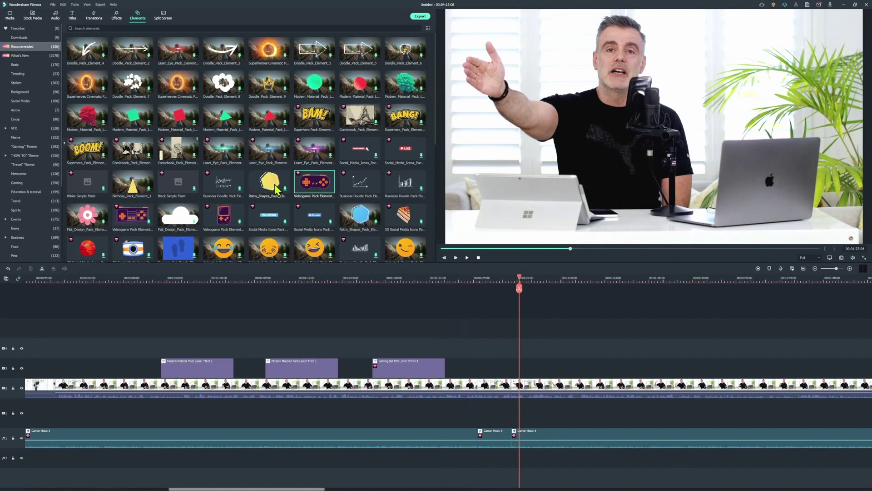
{"action": "left_click_drag", "start_coordinate": [317, 186], "coordinate": [514, 376]}
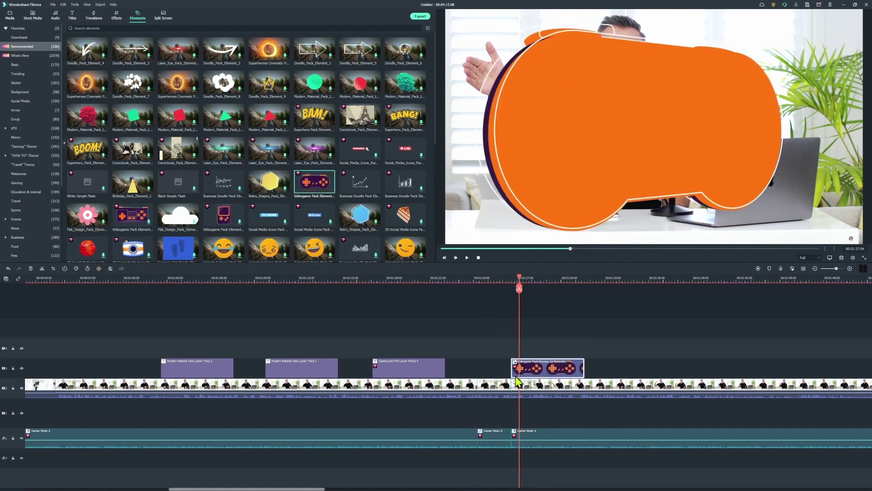
{"action": "key", "text": "space"}
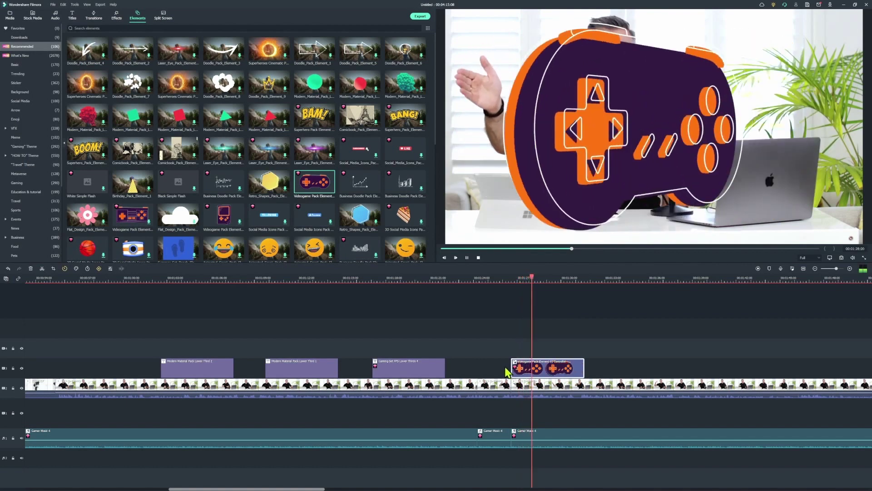
{"action": "key", "text": "space"}
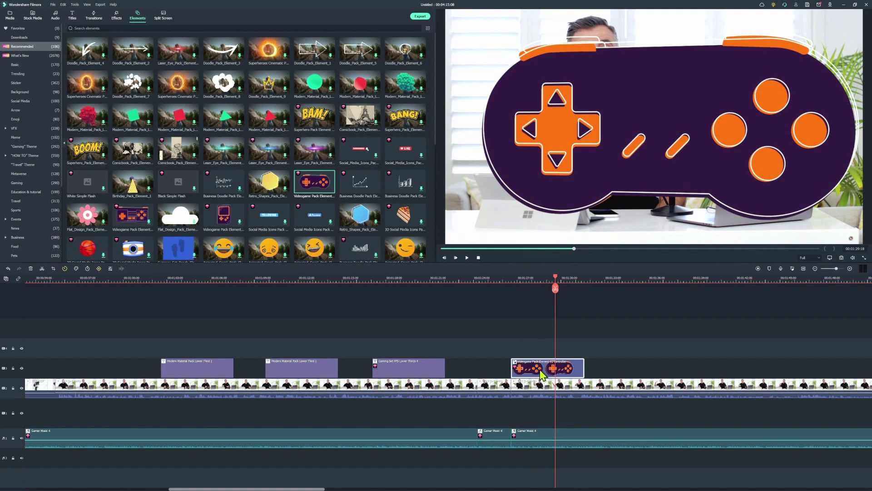
{"action": "double_click", "coordinate": [542, 375]}
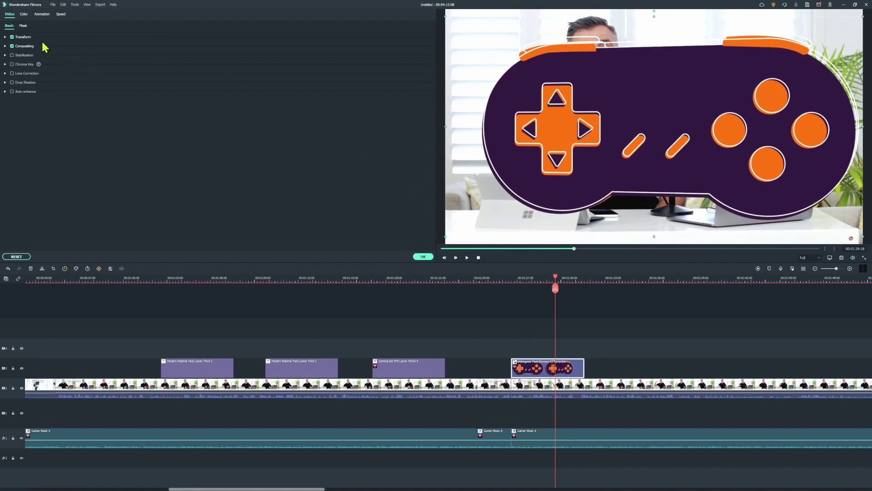
- Set the controller element's Transform scale from 100 to 75, then move the playhead ahead
{"action": "left_click", "coordinate": [5, 37]}
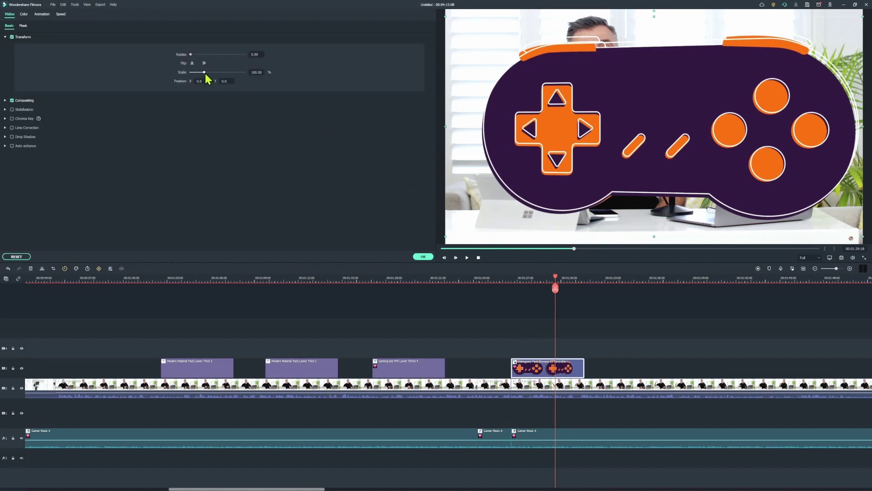
{"action": "left_click_drag", "start_coordinate": [203, 73], "coordinate": [196, 77]}
{"action": "left_click", "coordinate": [508, 277]}
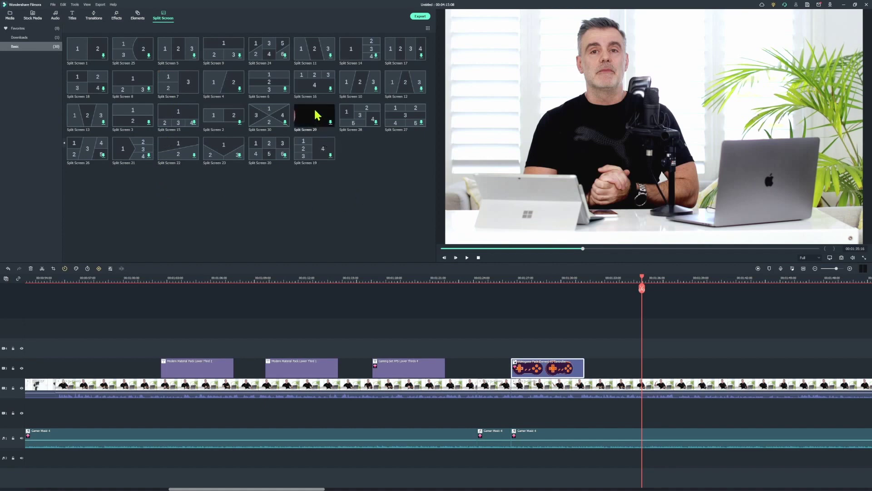
- Drop the three-panel diagonal split-screen template onto track 3 at the playhead
{"action": "left_click_drag", "start_coordinate": [348, 91], "coordinate": [644, 373]}
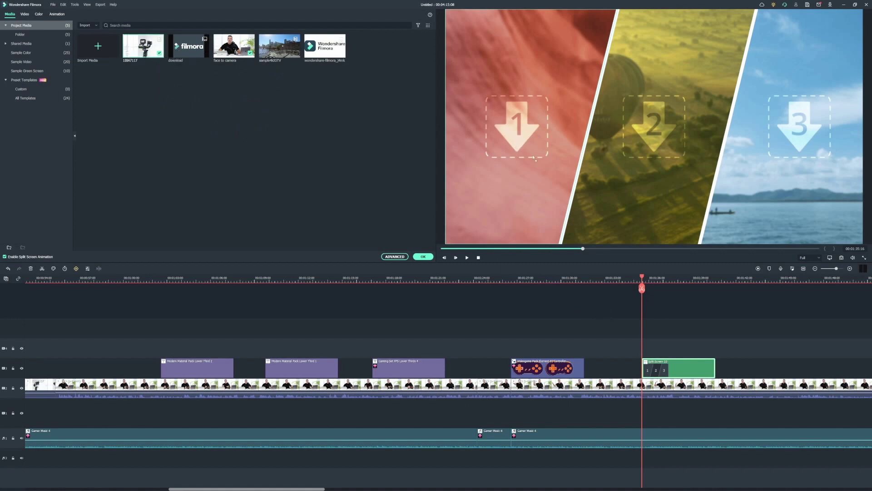
- Put the gimbal clip 10847117, face to camera and sample4kIGTV into panels 1–3
{"action": "left_click_drag", "start_coordinate": [531, 158], "coordinate": [531, 157]}
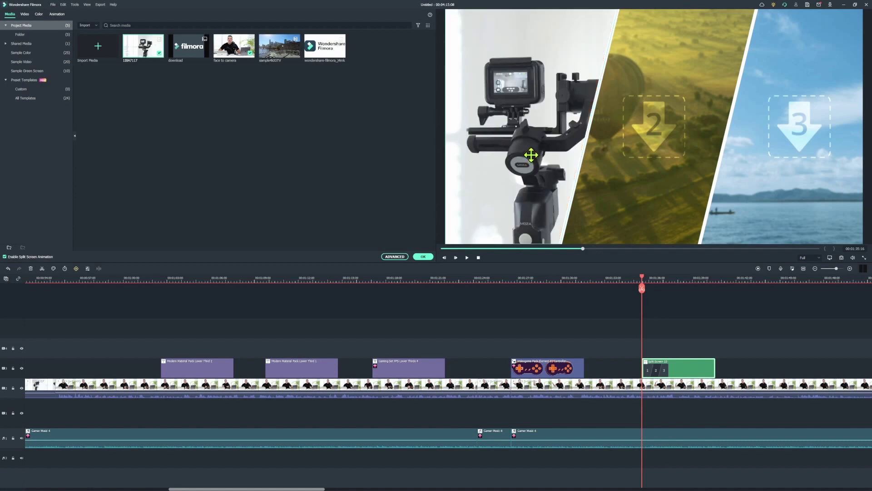
{"action": "left_click_drag", "start_coordinate": [230, 56], "coordinate": [649, 138]}
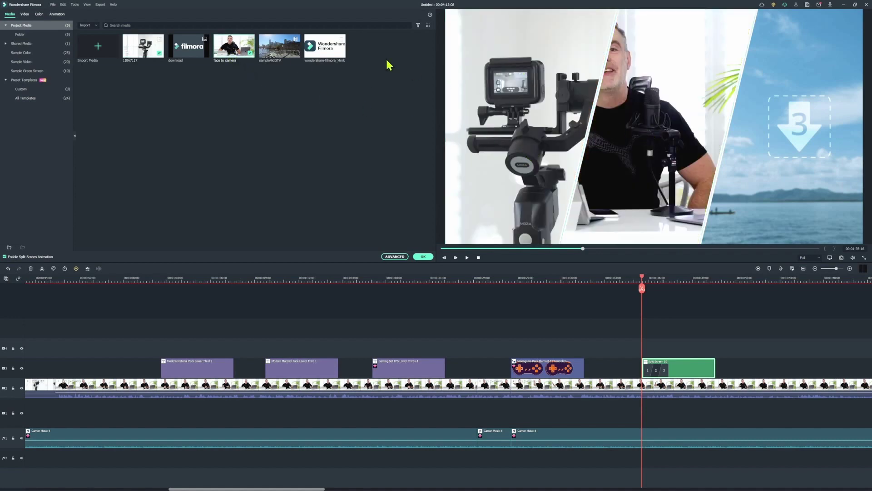
{"action": "left_click_drag", "start_coordinate": [279, 46], "coordinate": [787, 138]}
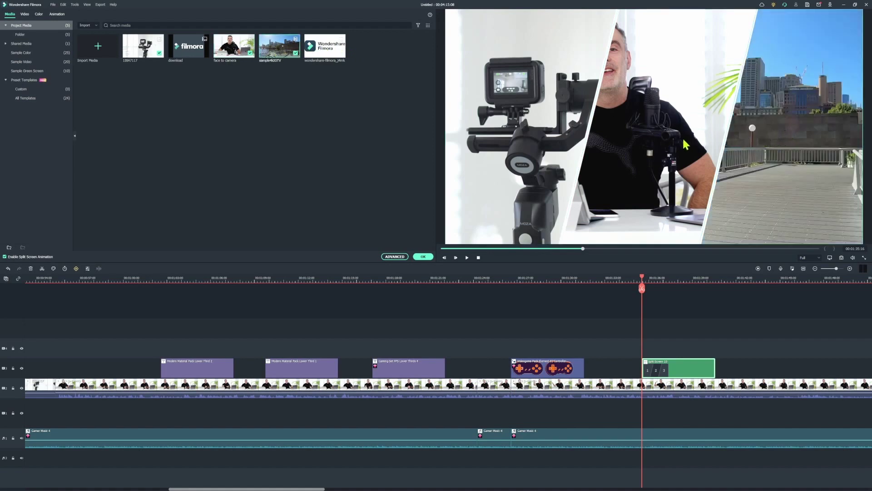
- Zoom out and reposition the presenter clip so he is fully framed in the middle panel
{"action": "left_click", "coordinate": [633, 182]}
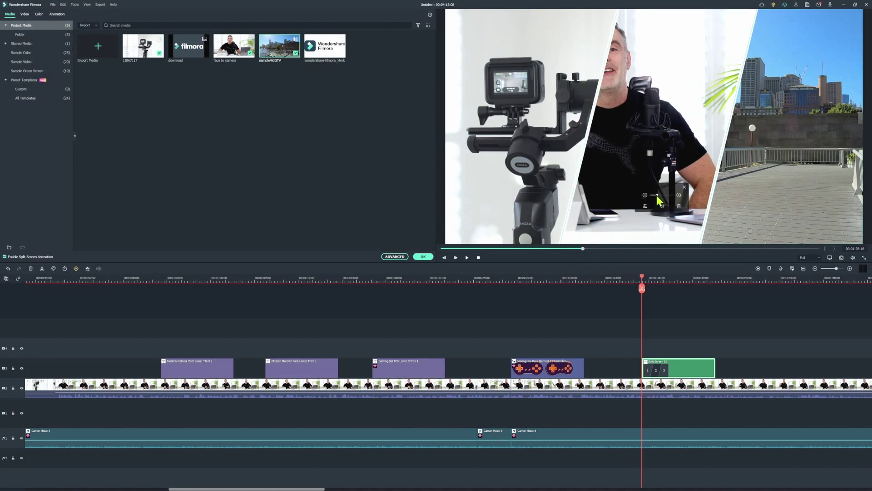
{"action": "left_click_drag", "start_coordinate": [657, 195], "coordinate": [657, 195]}
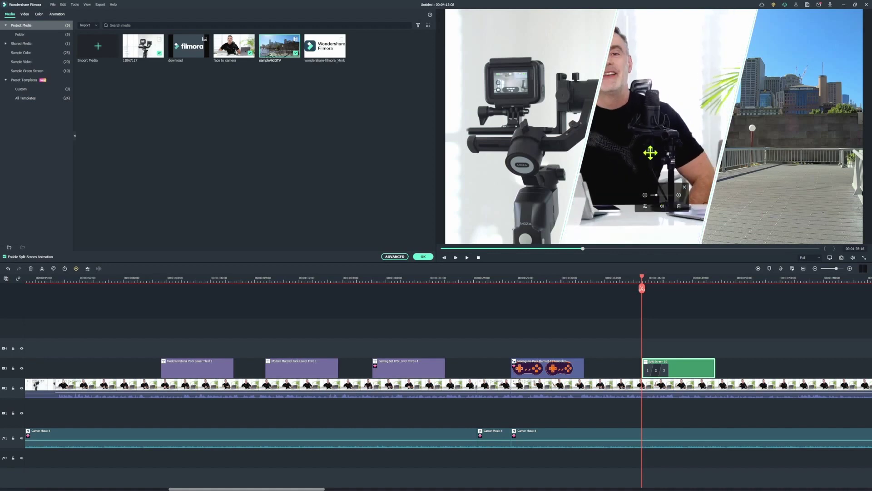
{"action": "left_click_drag", "start_coordinate": [650, 152], "coordinate": [675, 155]}
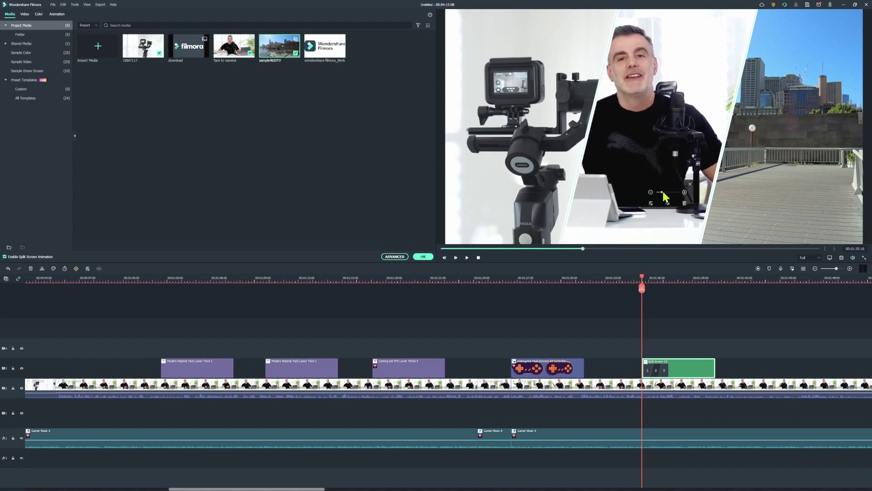
{"action": "left_click_drag", "start_coordinate": [631, 131], "coordinate": [636, 121]}
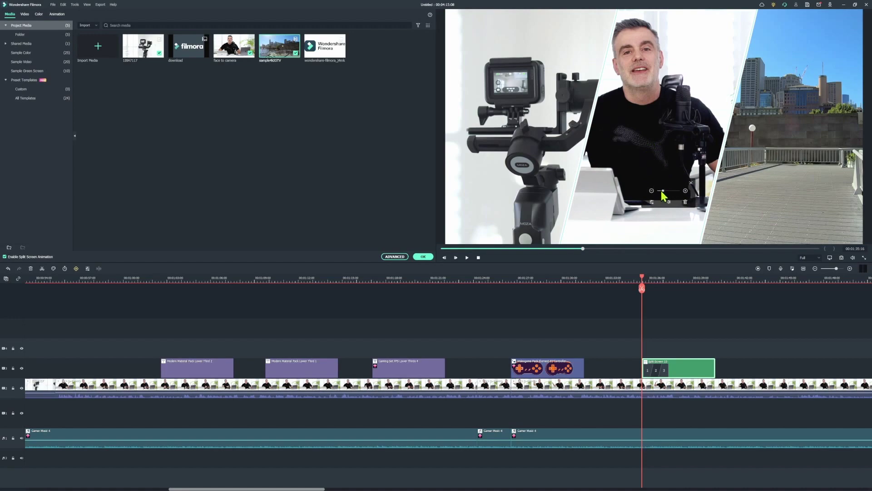
{"action": "left_click_drag", "start_coordinate": [656, 208], "coordinate": [552, 163]}
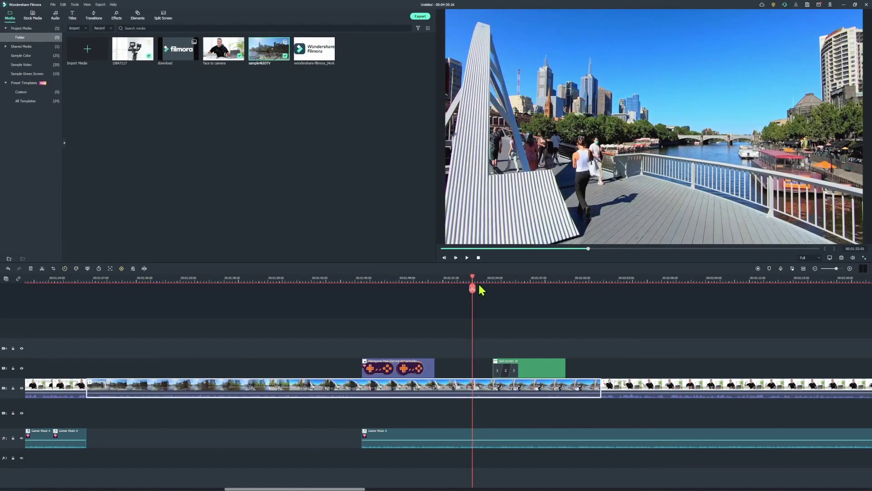
- Play back the split screen on the timeline, then move the playhead further along
{"action": "key", "text": "space"}
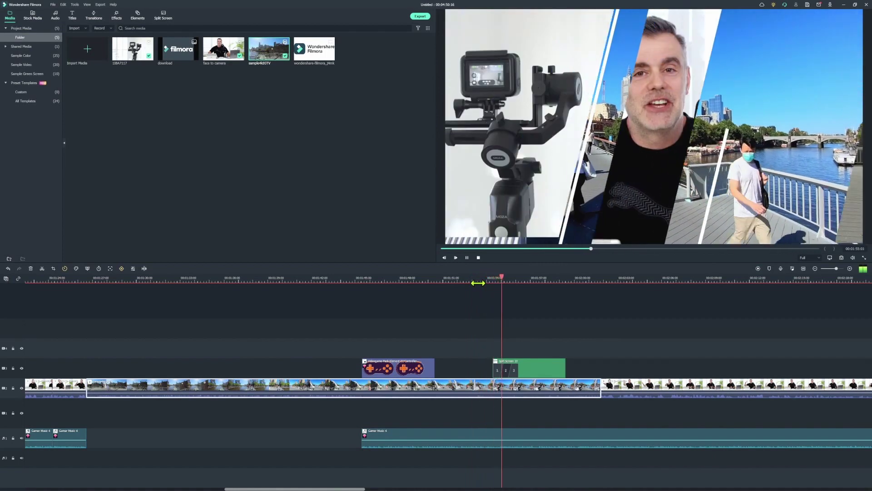
{"action": "left_click", "coordinate": [478, 283]}
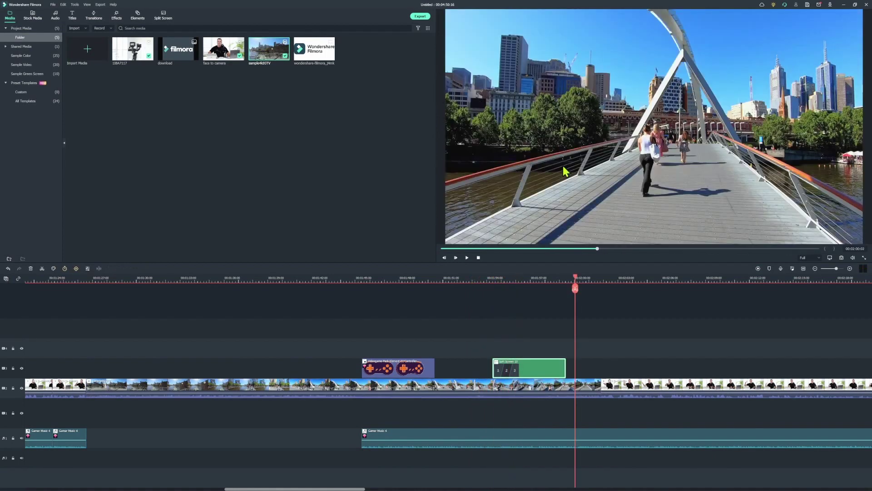